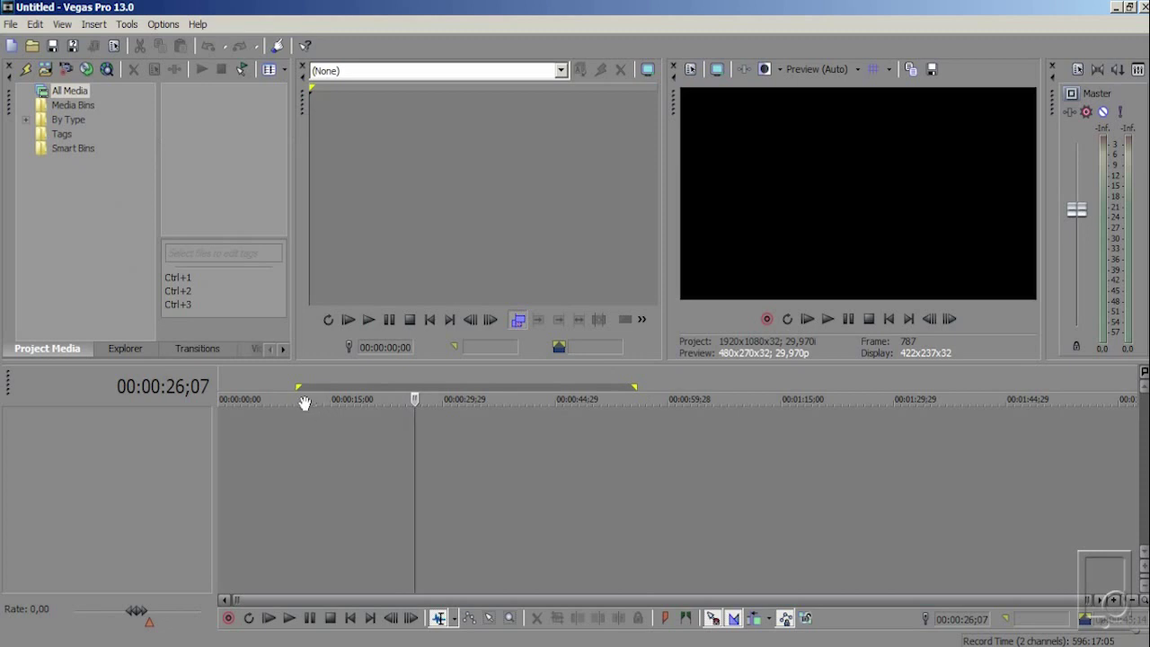
left_click_drag(288, 398, 240, 392)
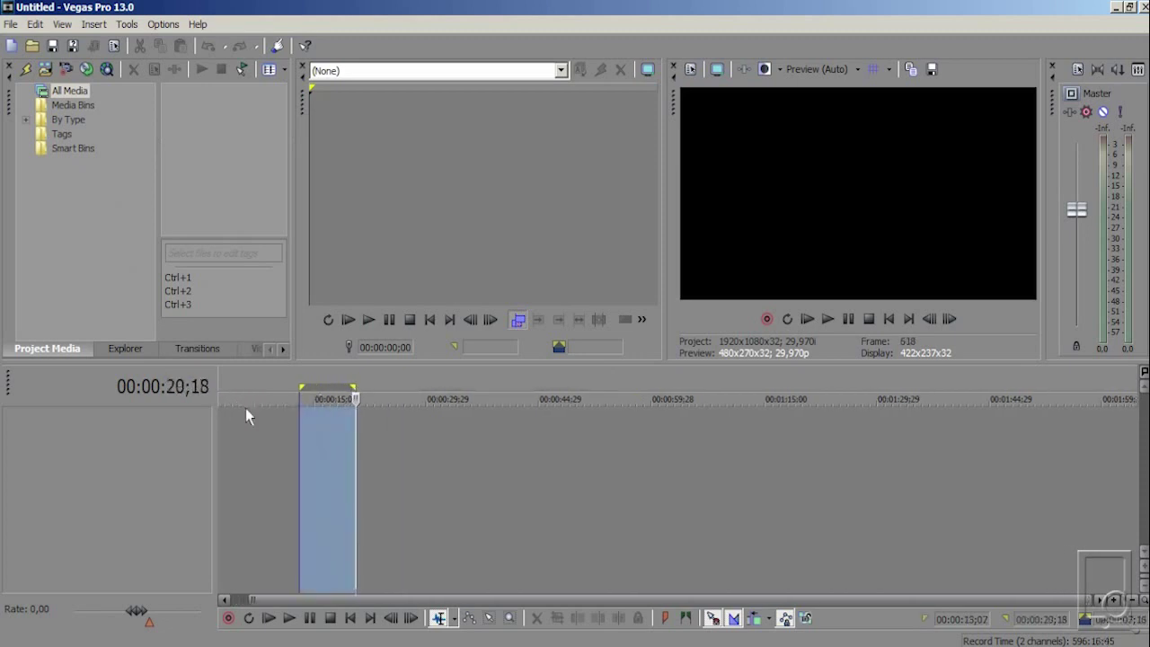
left_click(247, 406)
left_click(249, 395)
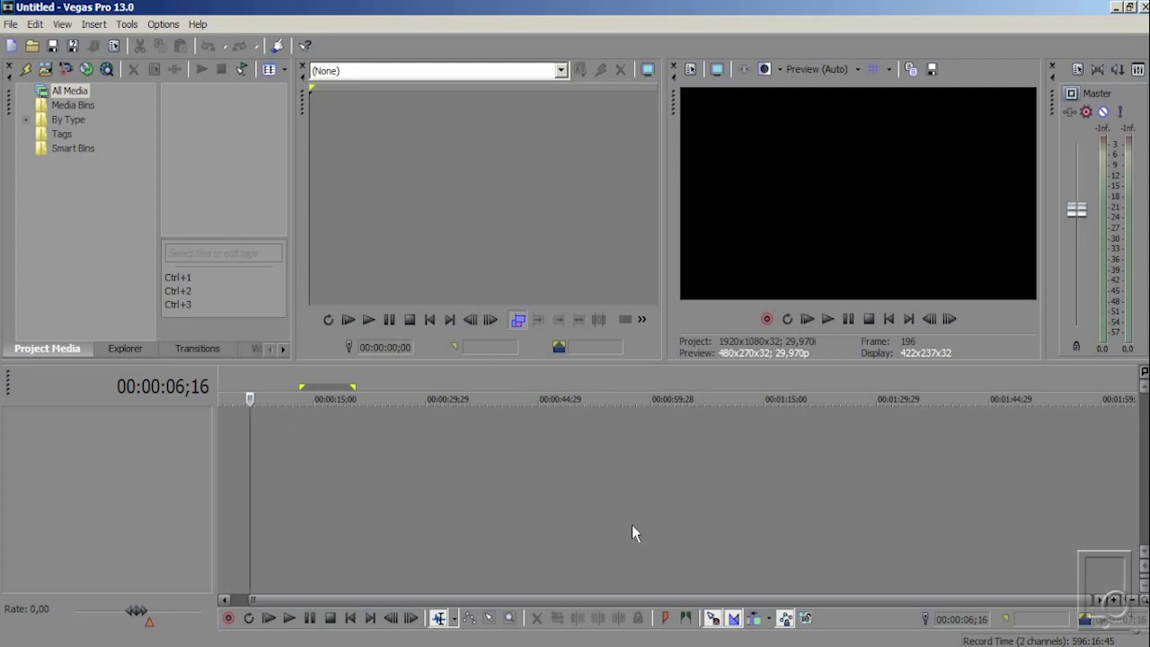
left_click(864, 539)
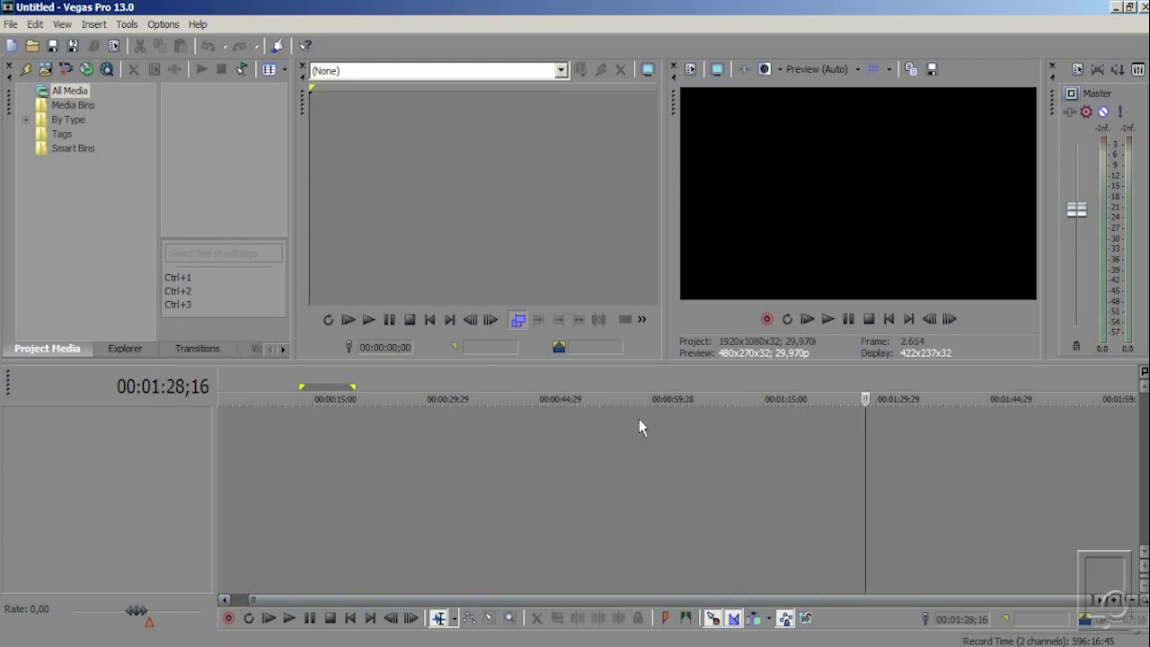
left_click(323, 440)
left_click(243, 437)
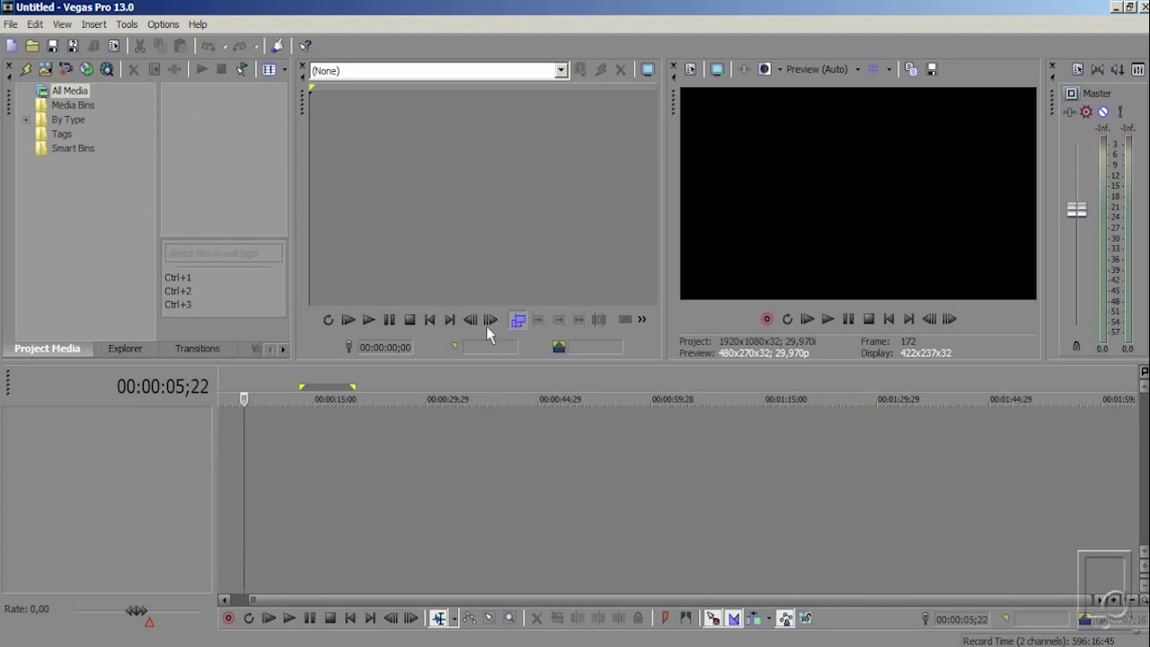
left_click(910, 483)
left_click(256, 465)
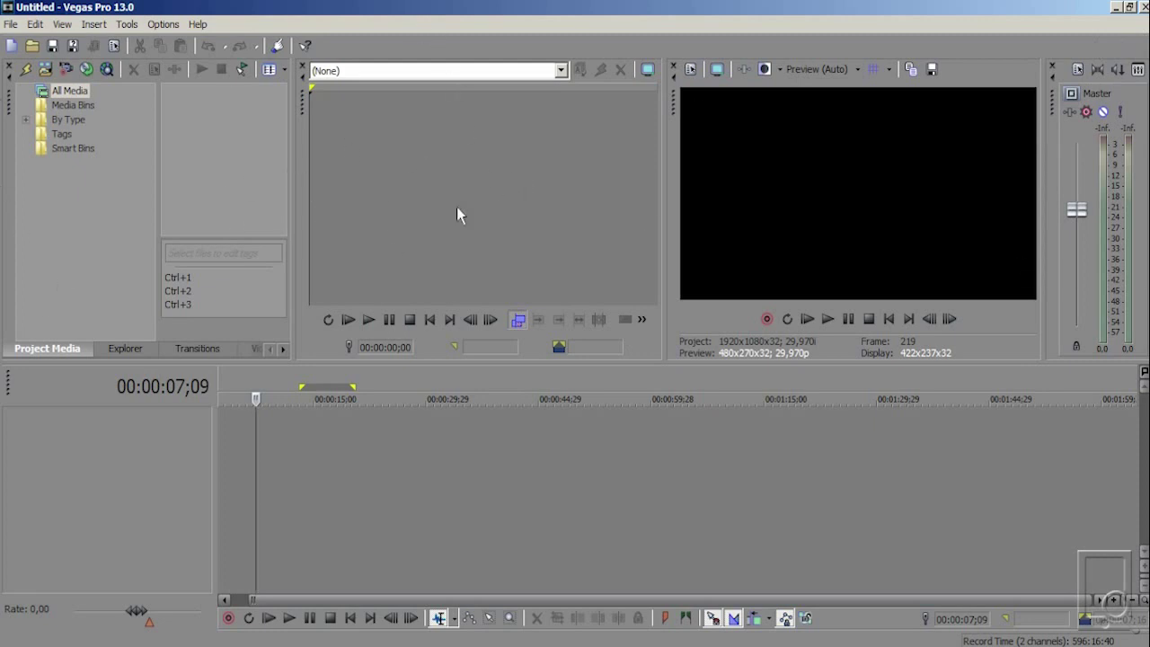
left_click_drag(257, 398, 220, 398)
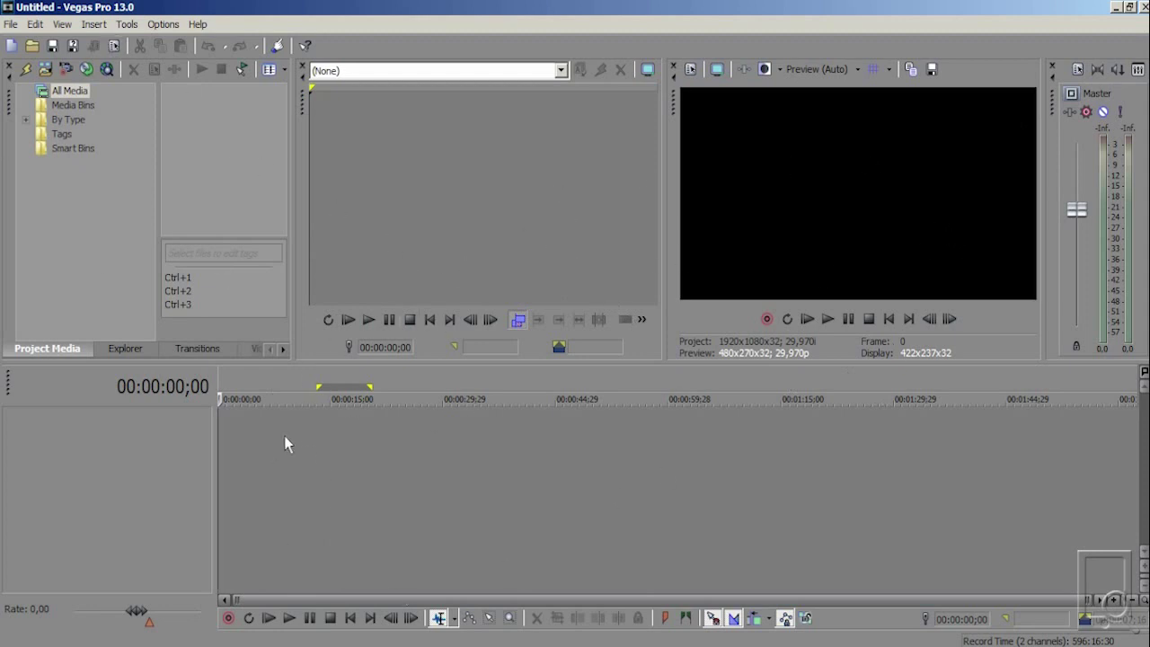
left_click(469, 504)
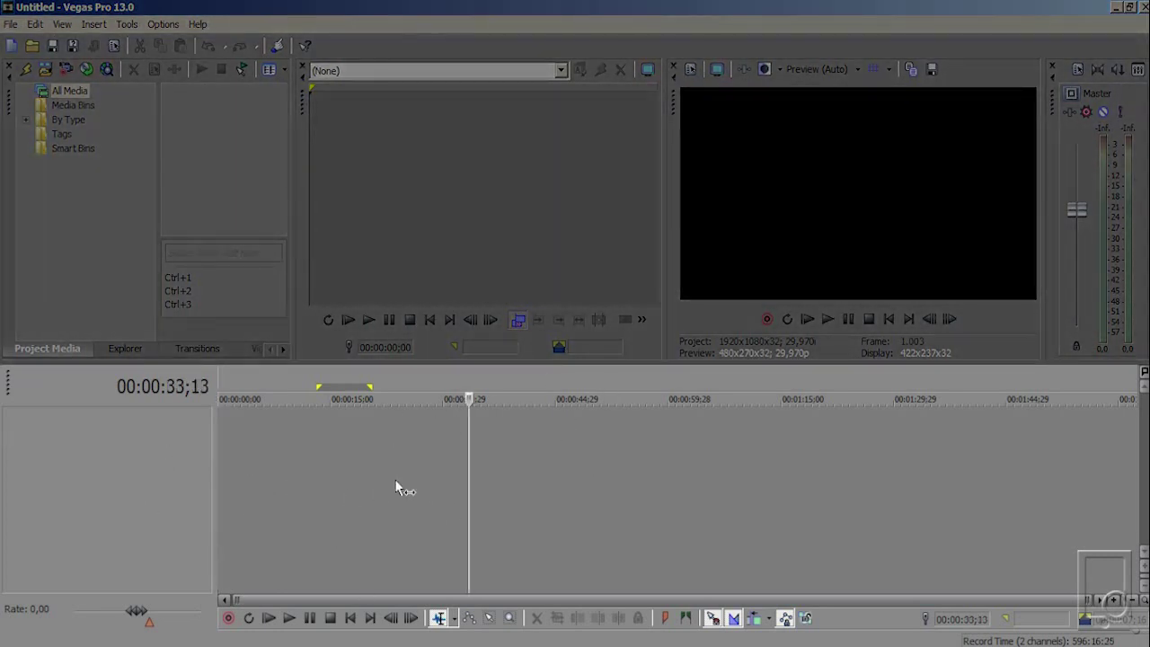
left_click(585, 512)
left_click_drag(485, 431, 301, 422)
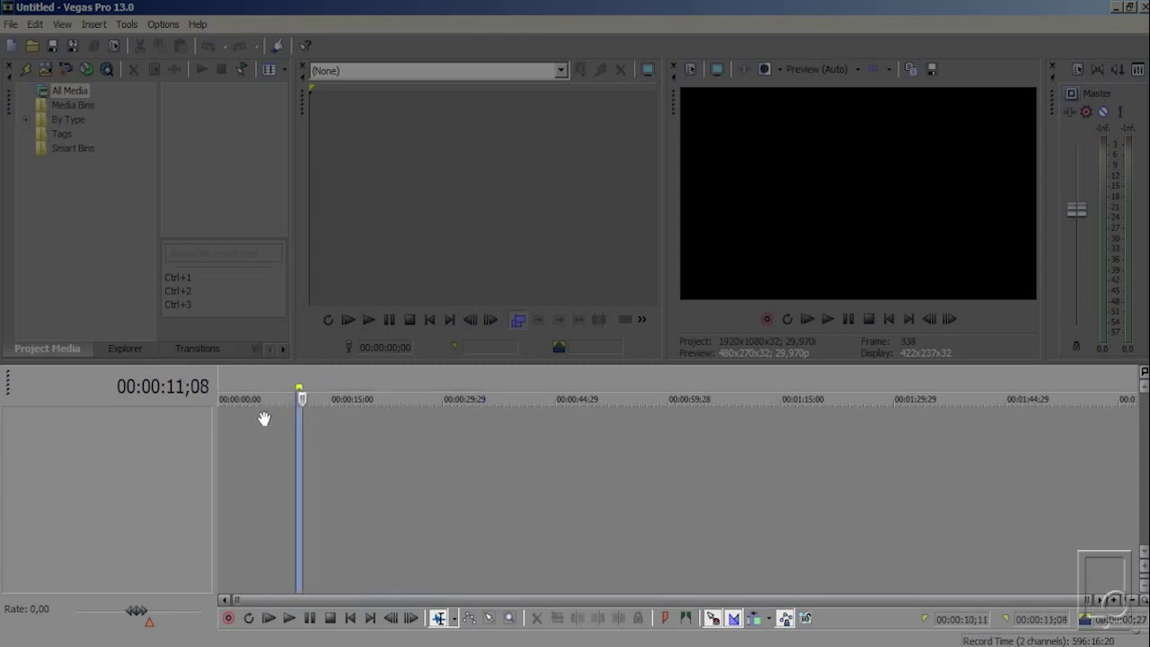
left_click(262, 422)
Step: Return the playhead to the start of the empty timeline, and briefly play and pause the project preview
left_click_drag(264, 399, 221, 467)
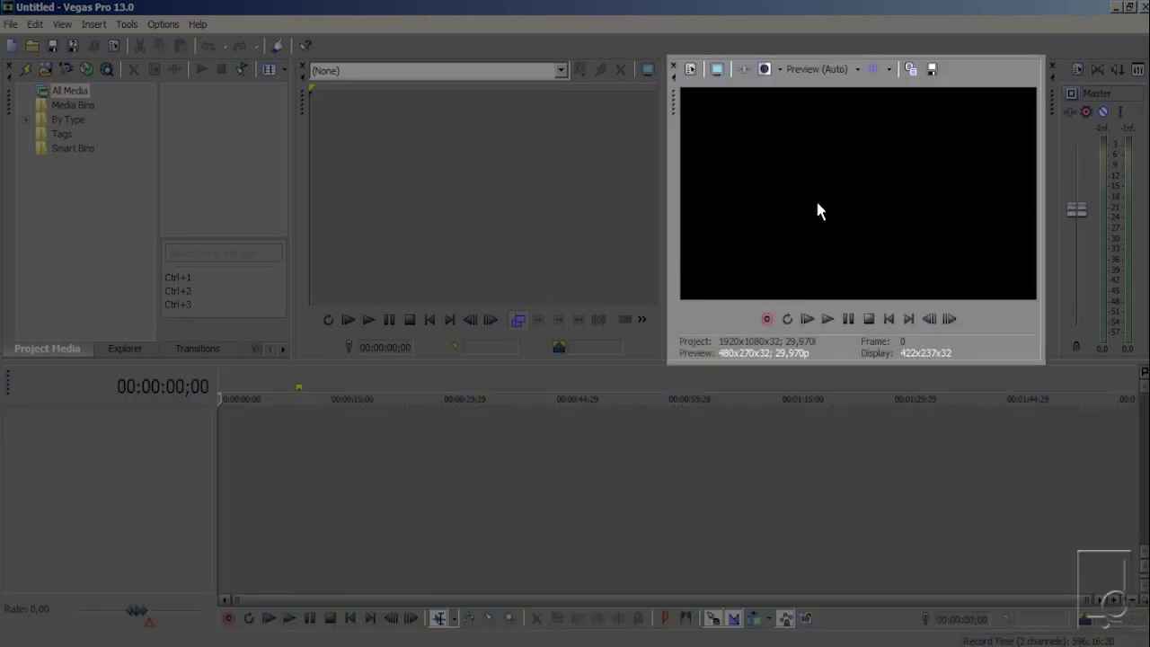
left_click(827, 319)
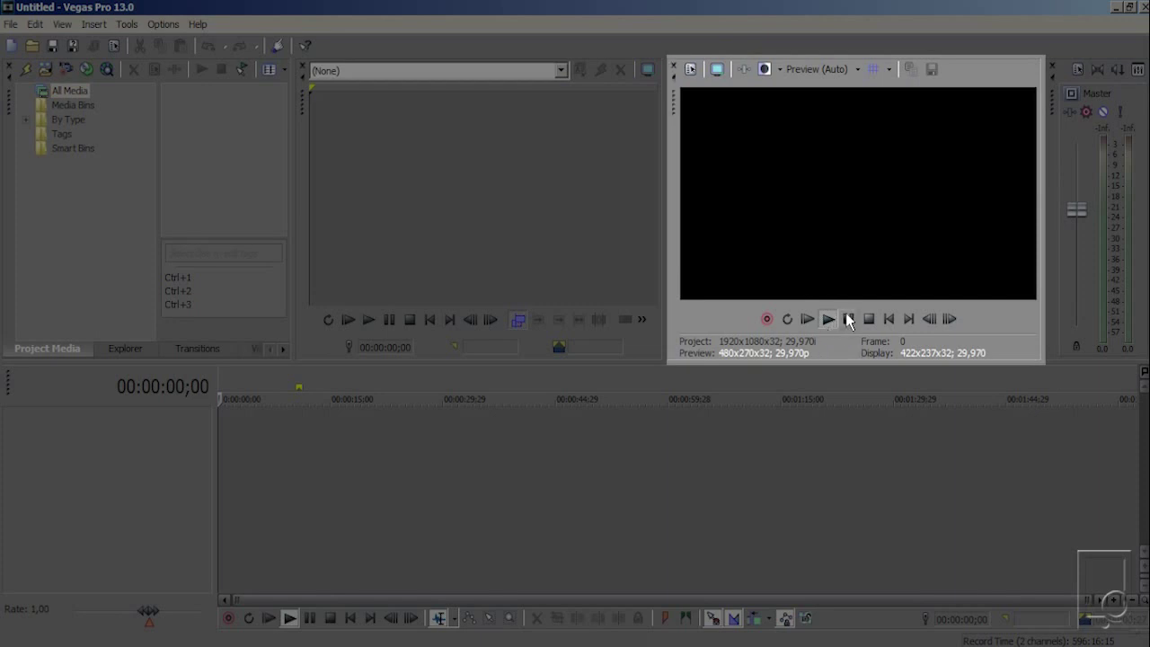
left_click(849, 320)
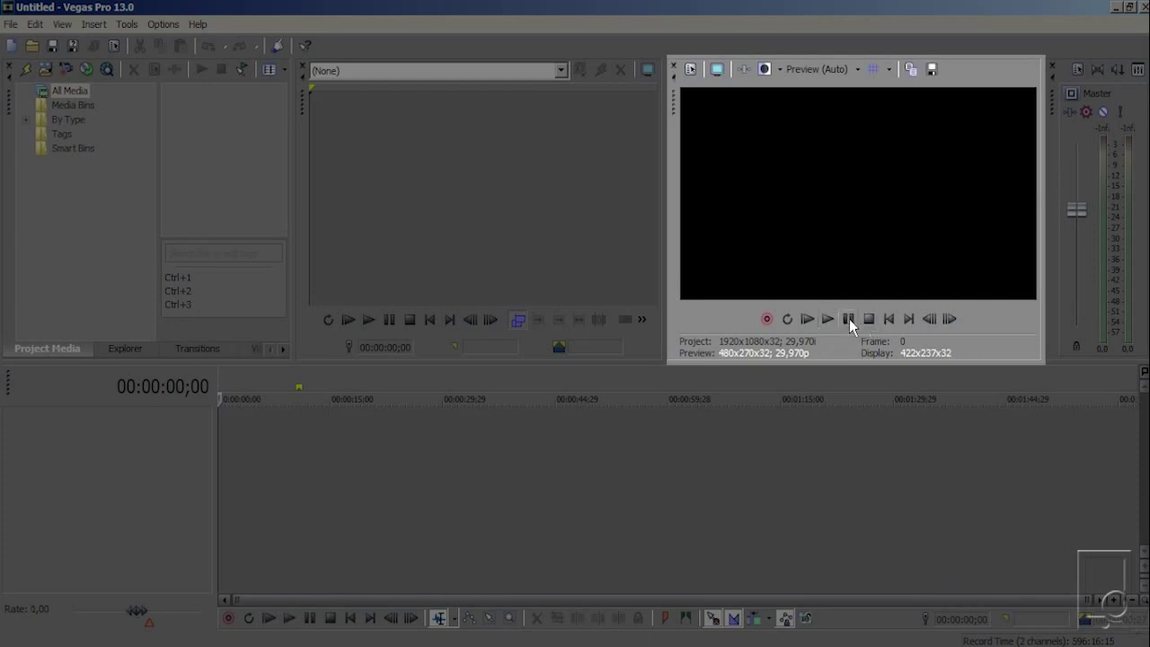
Step: Widen the project media area so that it takes space from the neighbouring trimmer
left_click(460, 191)
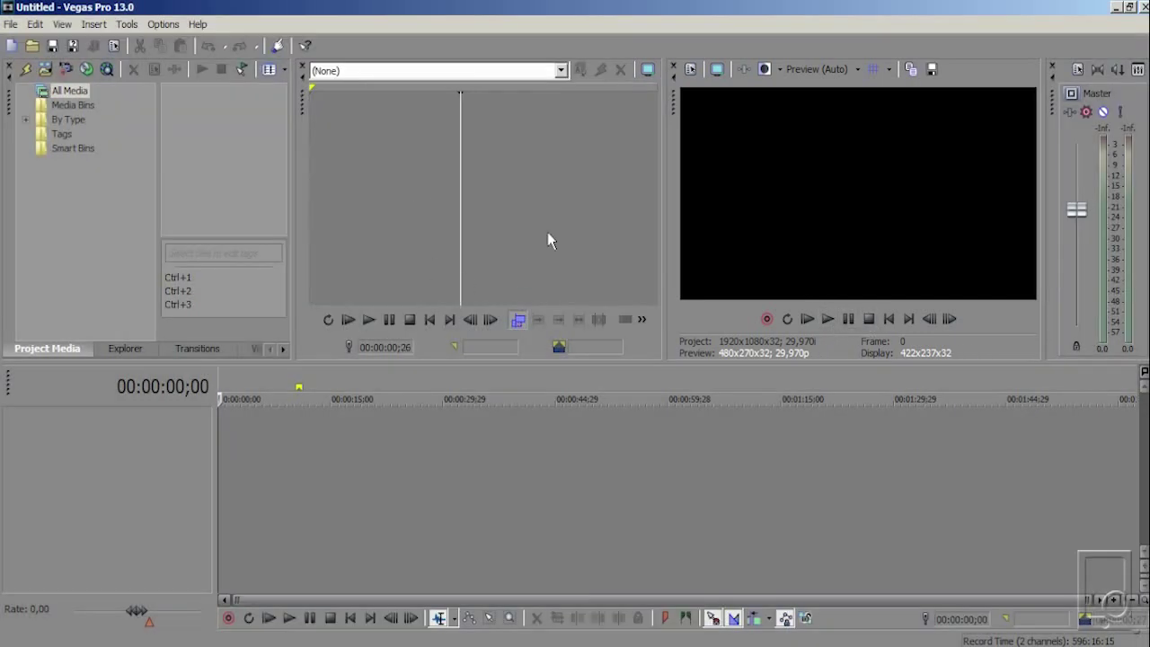
left_click(536, 156)
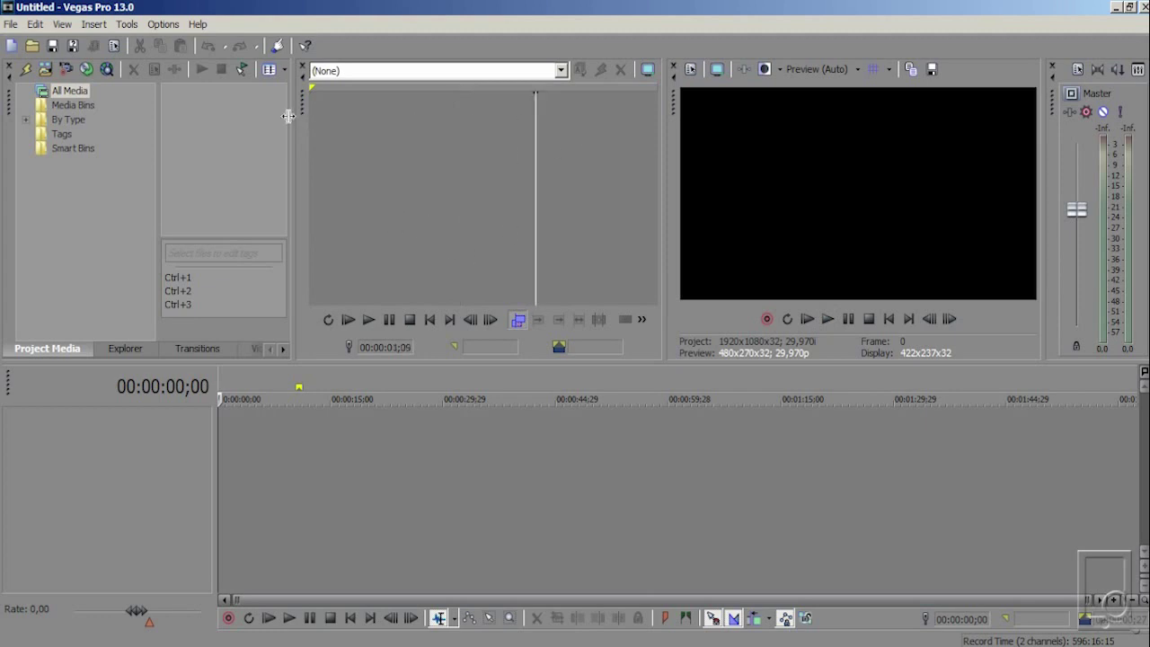
left_click_drag(286, 122, 442, 152)
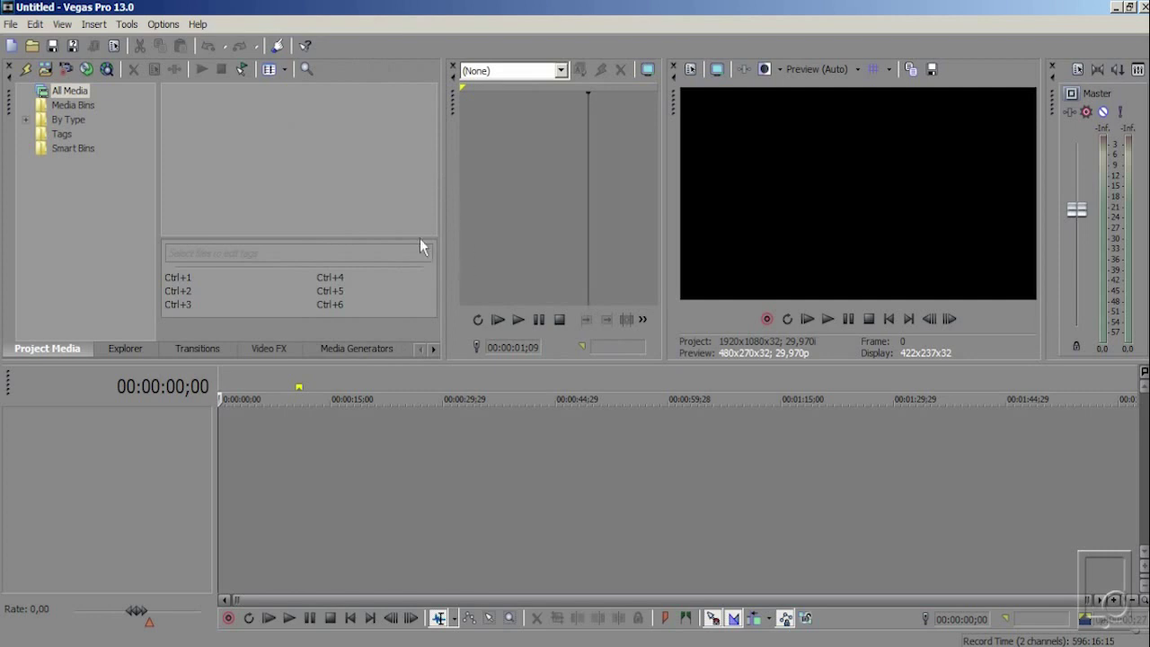
Step: Open the MP3 "Armin van Buuren - Ping Pong" from the Documents library, placing it on the timeline at 00:00:24;16
left_click(402, 449)
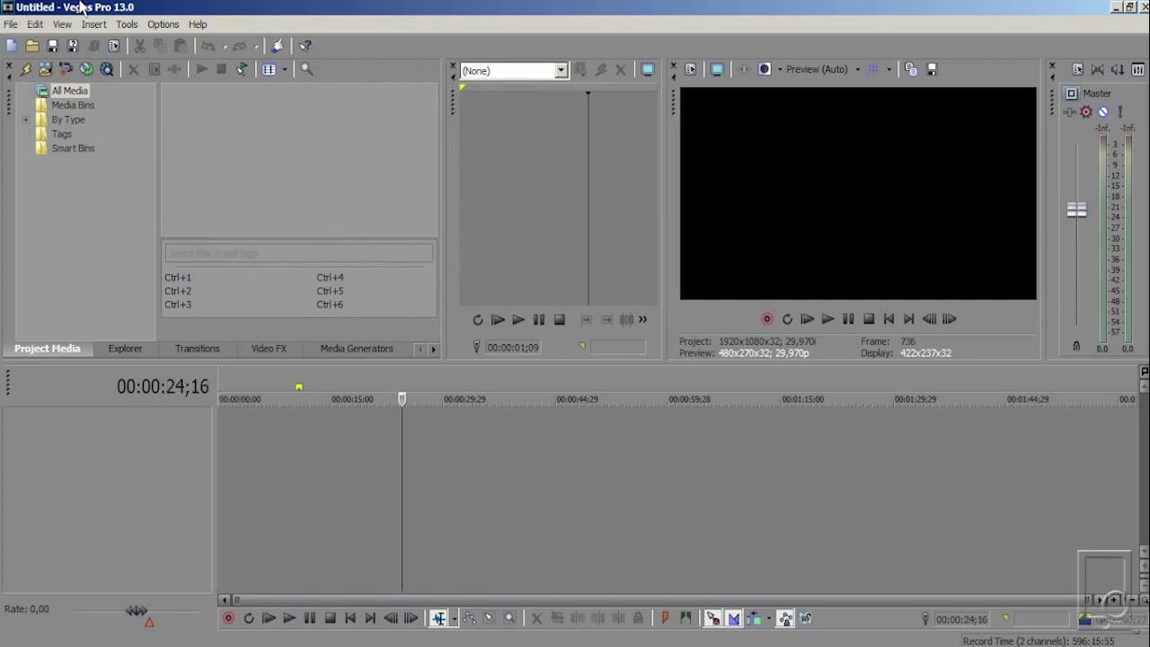
left_click(5, 24)
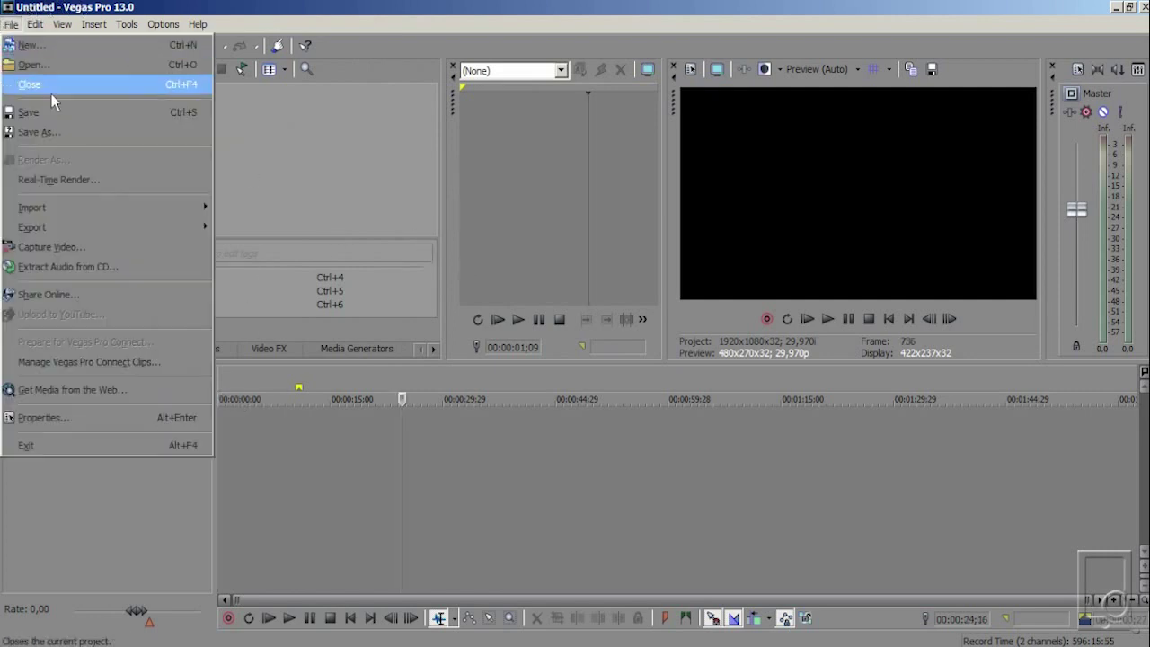
left_click(45, 65)
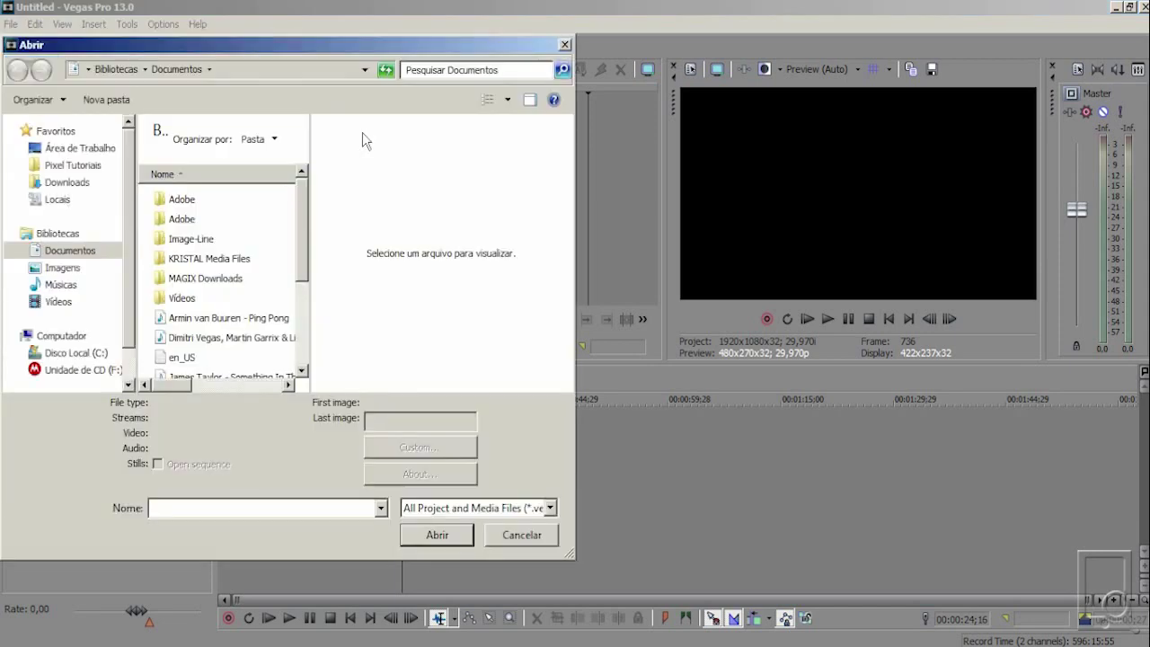
left_click(241, 318)
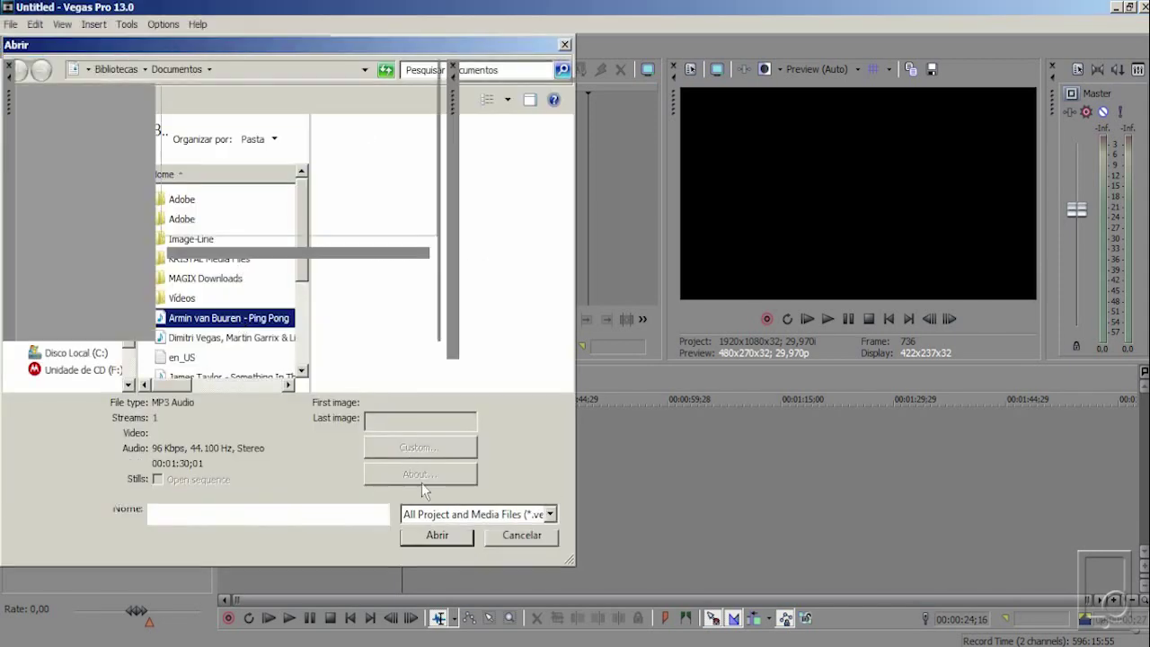
key("Return")
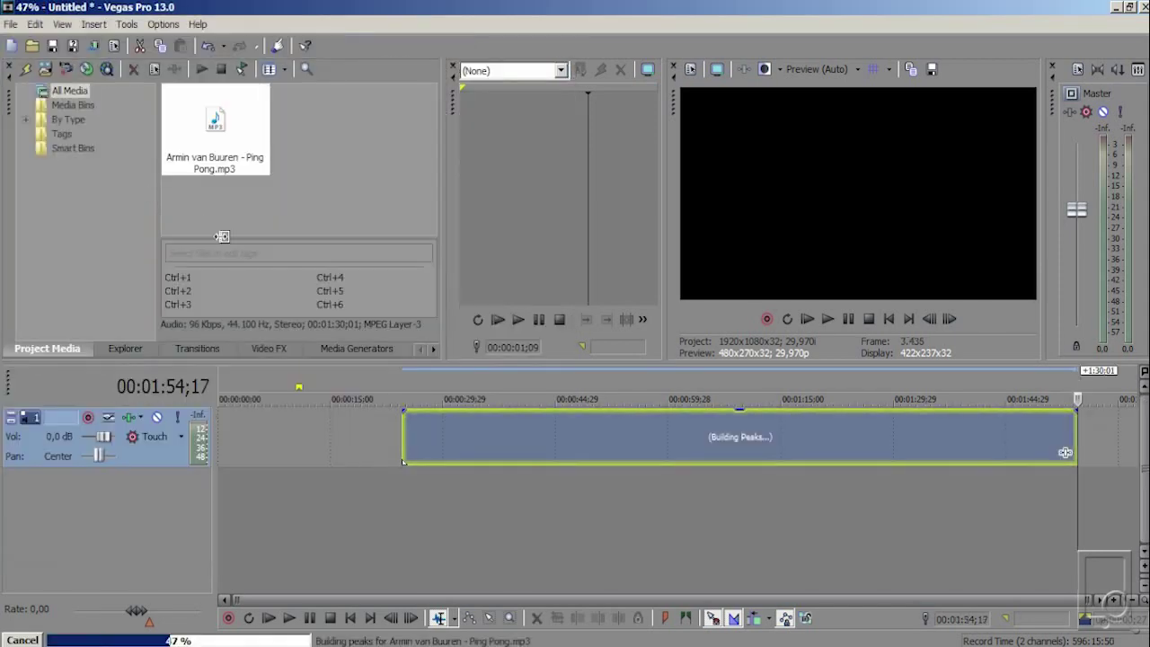
Step: Inspect the imported MP3 in the project media, leaving it deselected
left_click(248, 206)
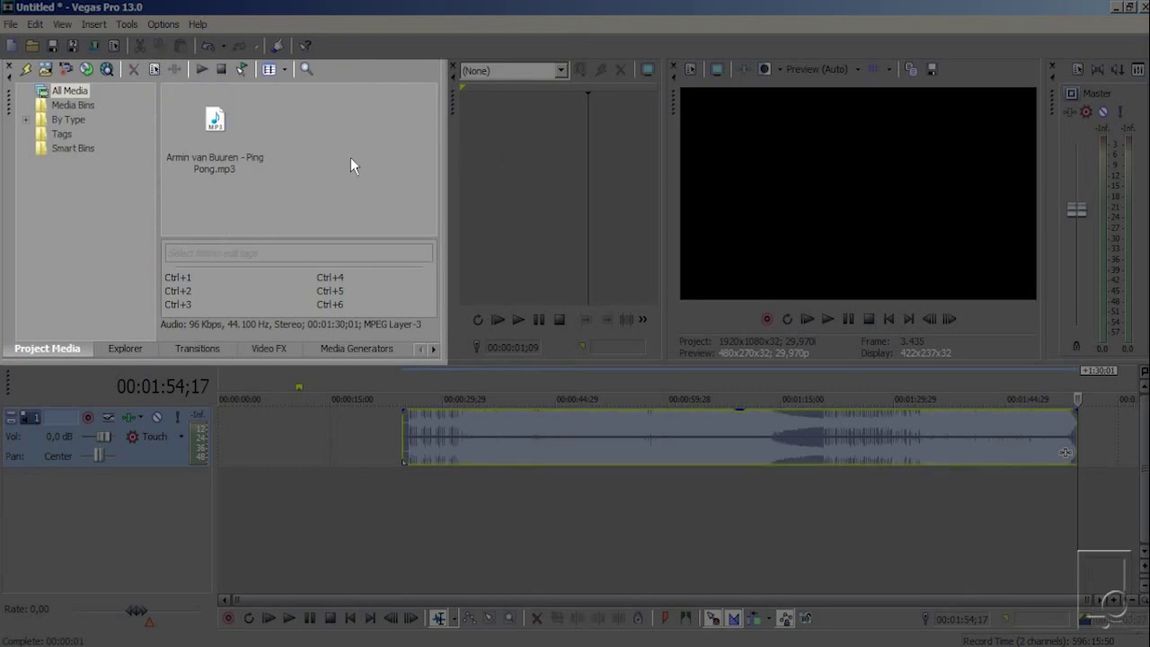
left_click(238, 154)
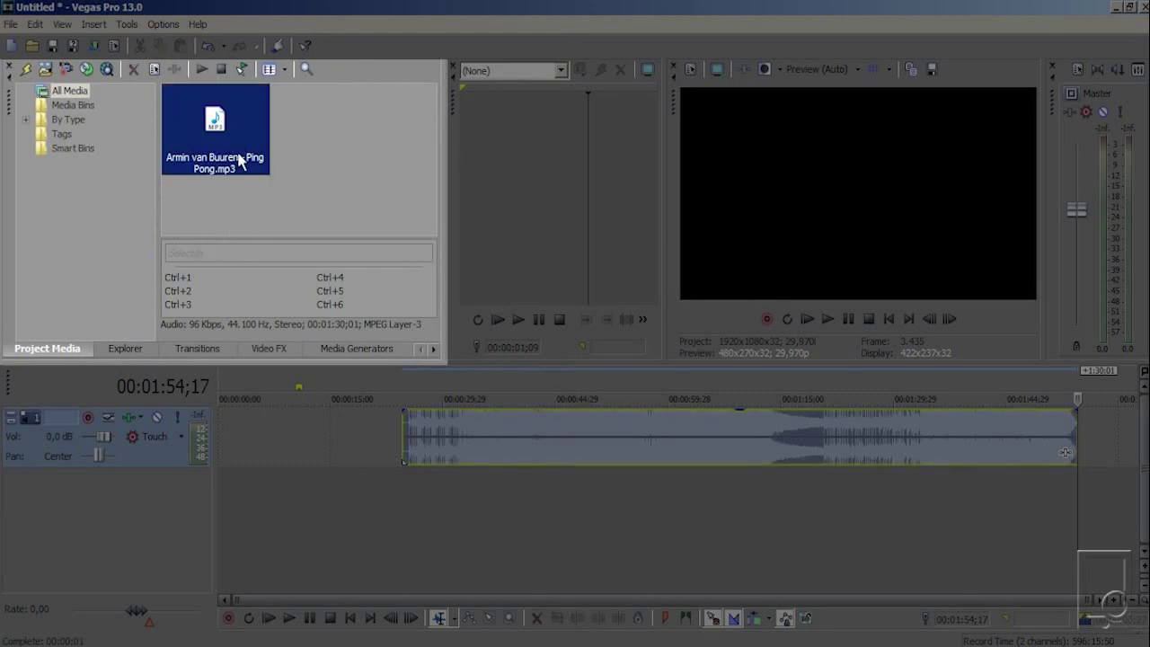
left_click(367, 160)
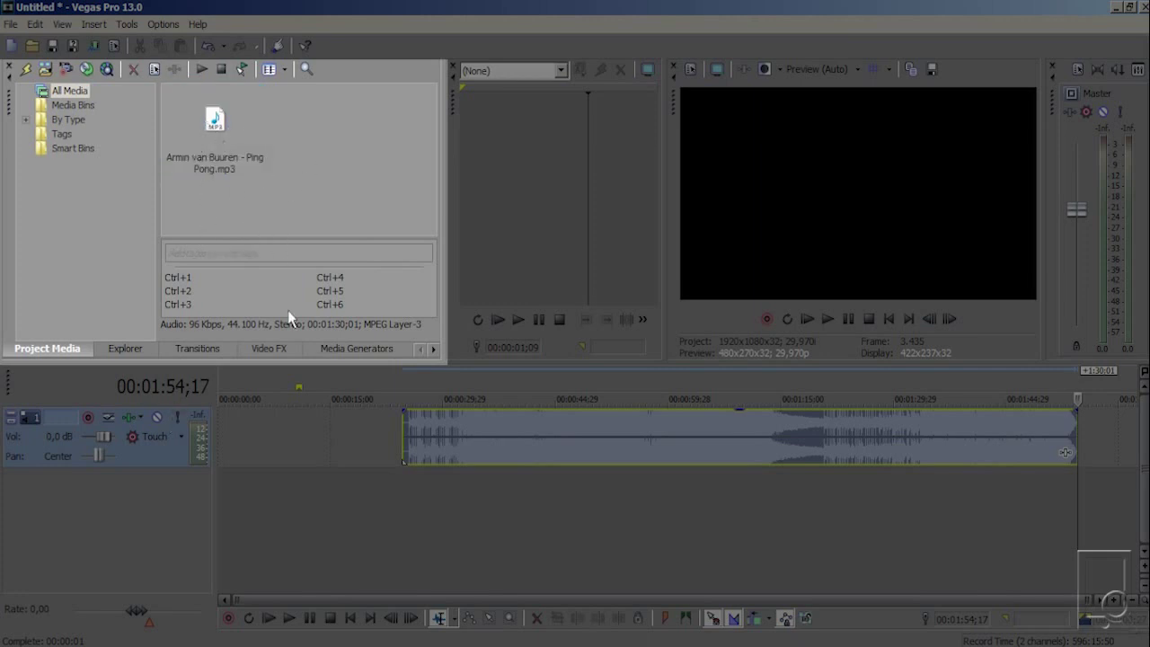
Step: Move the audio clip to the very start of the timeline
left_click(379, 490)
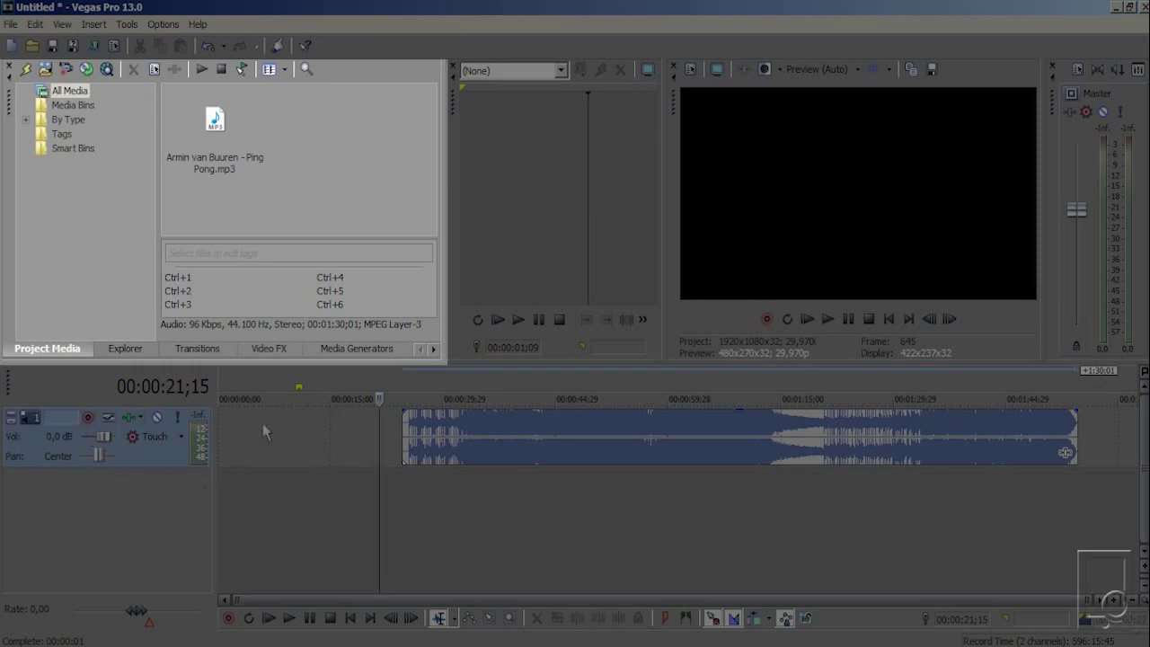
left_click_drag(496, 463, 312, 465)
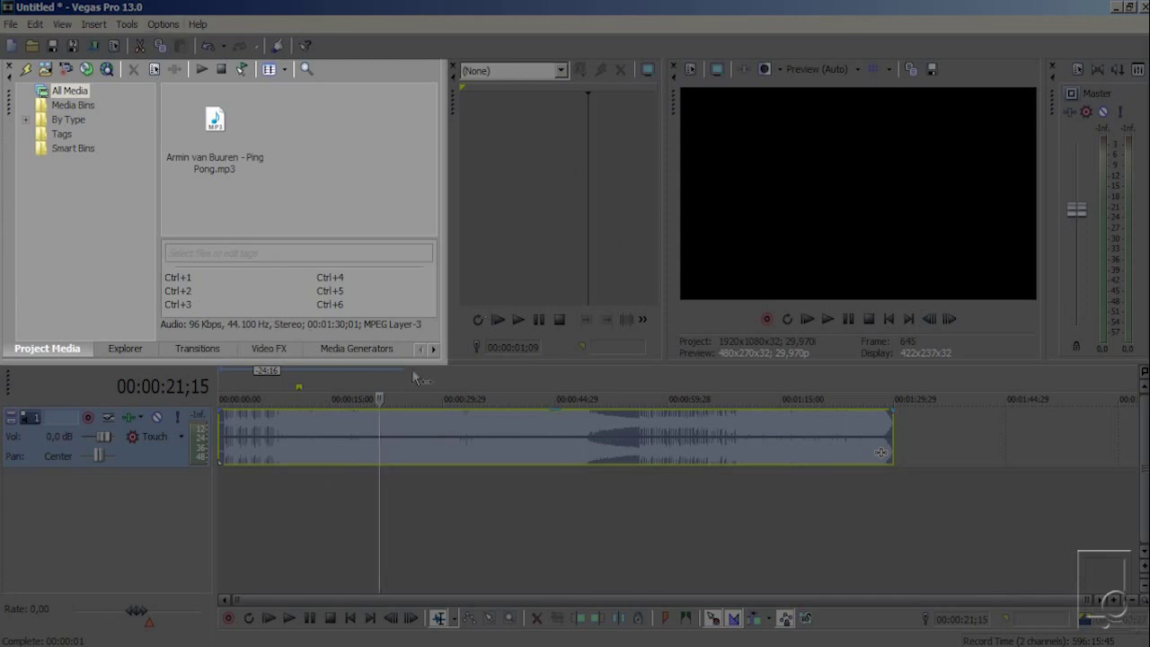
Step: Browse the computer's folder tree for media and look through the full list of available transitions
left_click(125, 347)
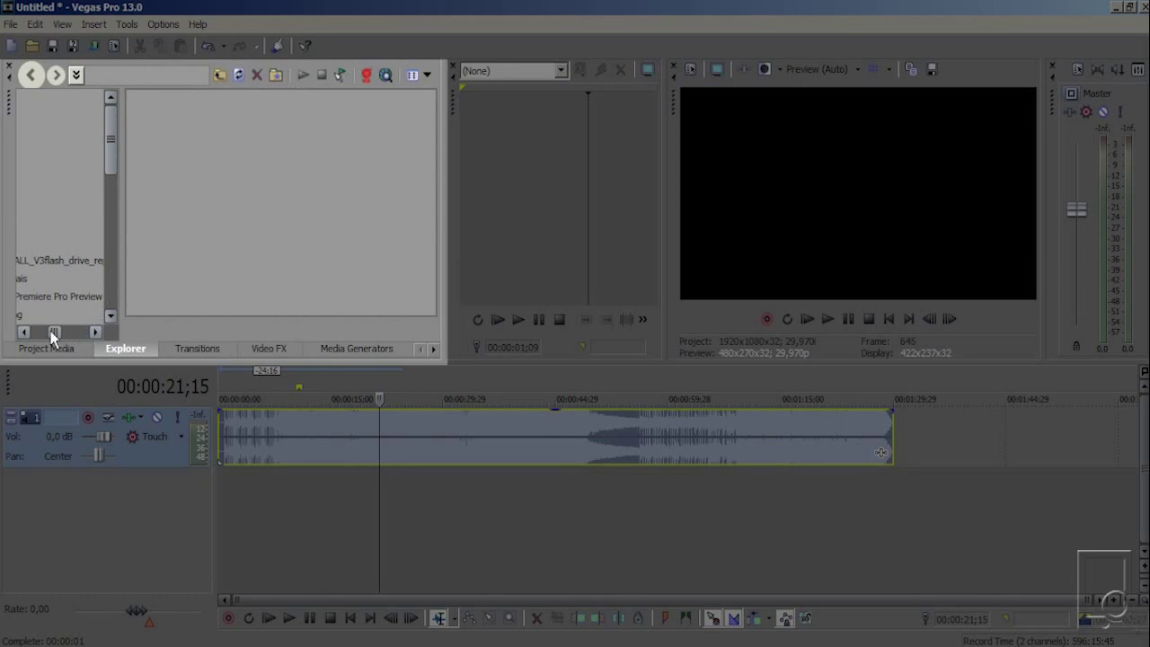
left_click_drag(52, 335, 27, 331)
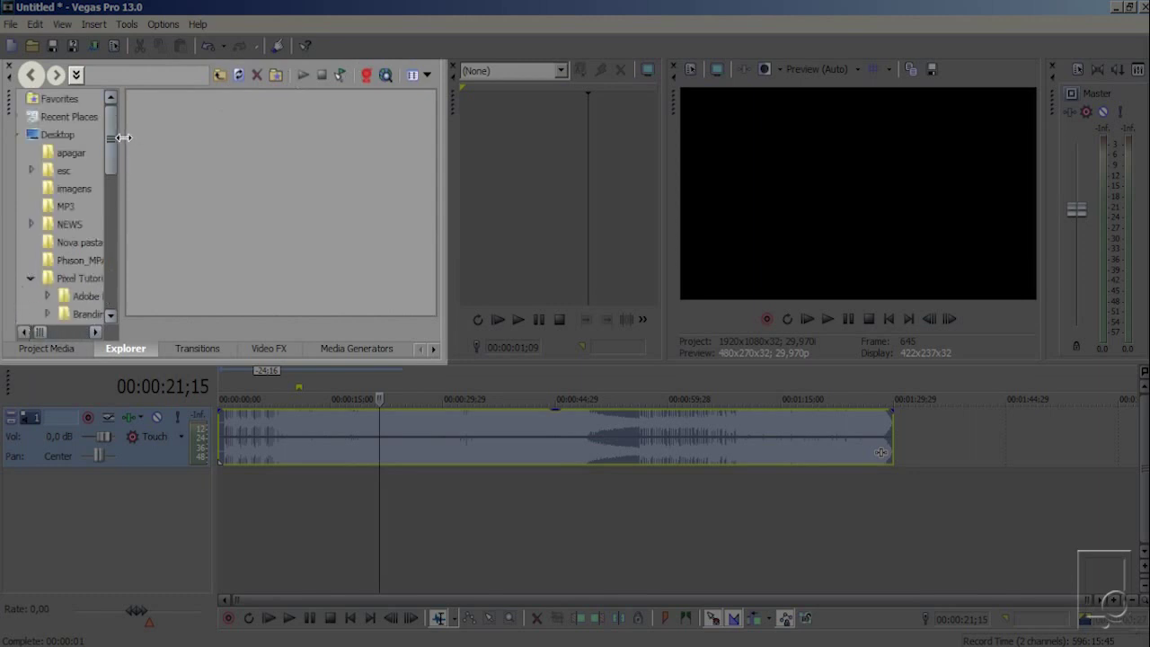
left_click(19, 134)
left_click(199, 348)
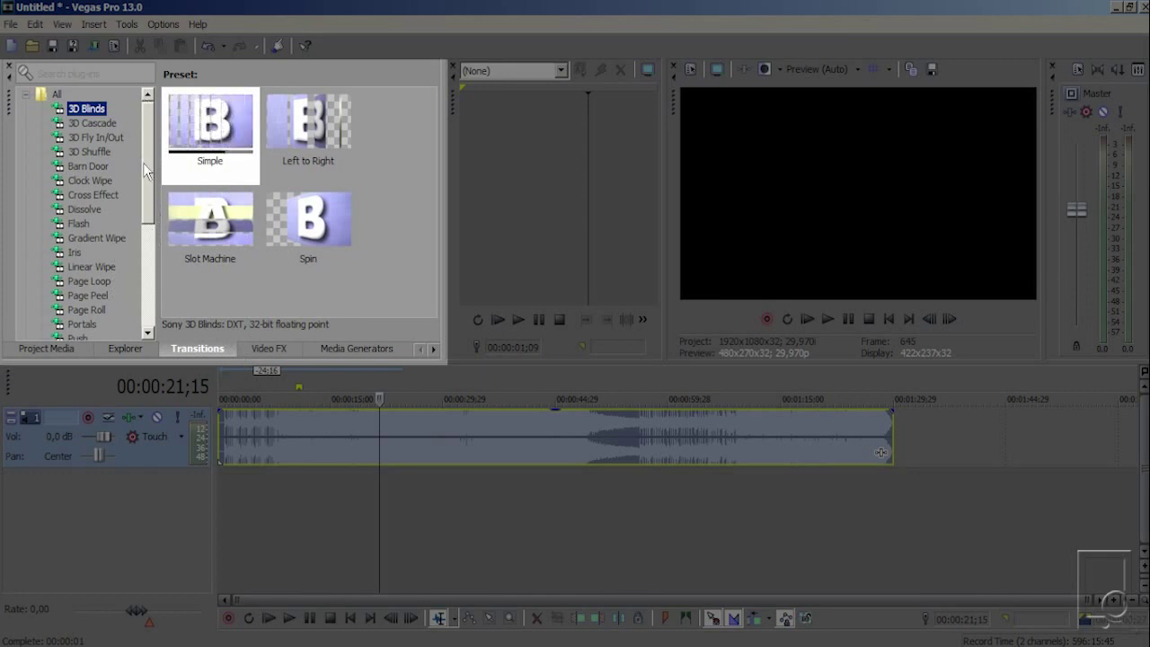
left_click_drag(146, 164, 149, 319)
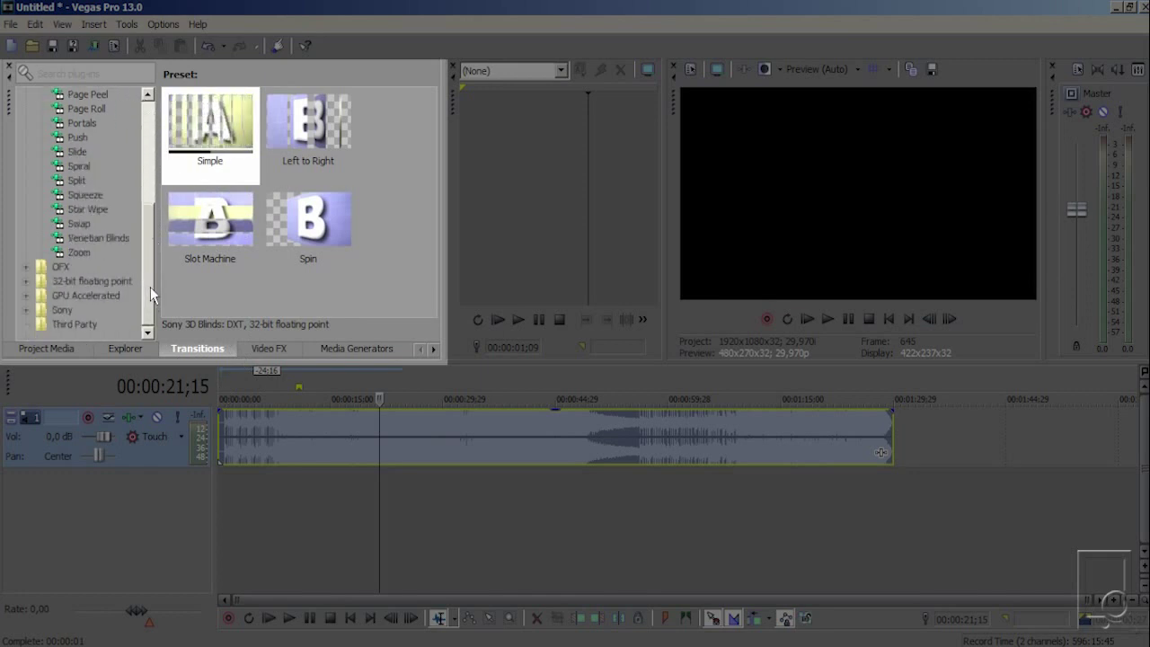
Step: Look through the whole list of video effects and view the Color Balance presets
left_click(258, 344)
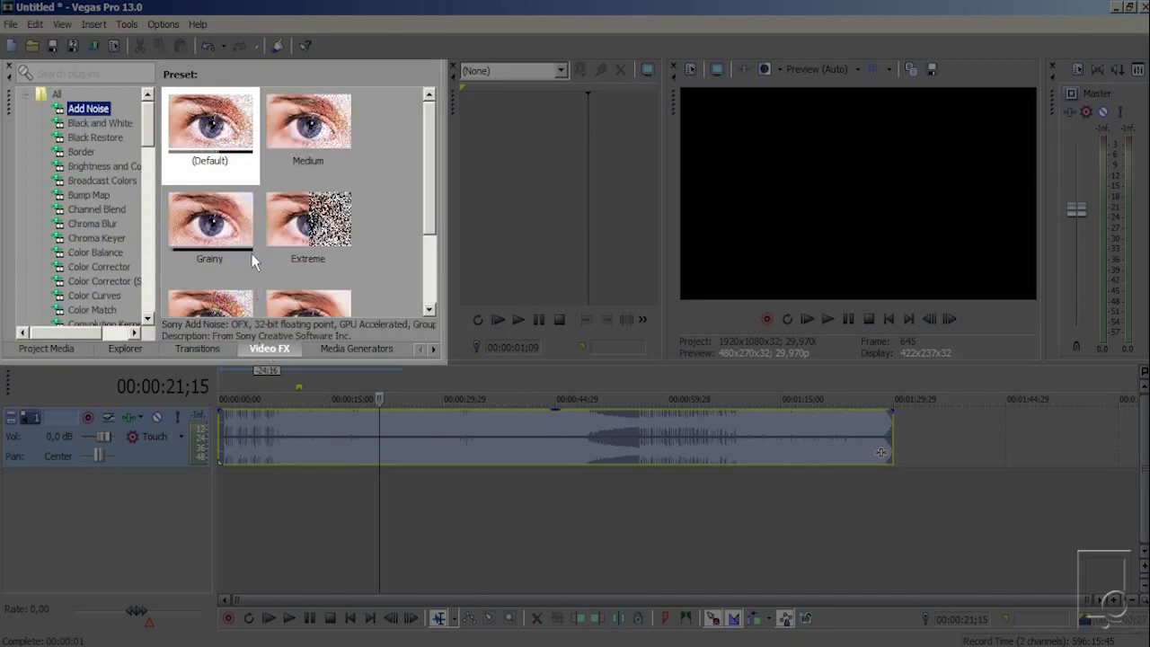
scroll(52, 223, "down", 1)
left_click(92, 209)
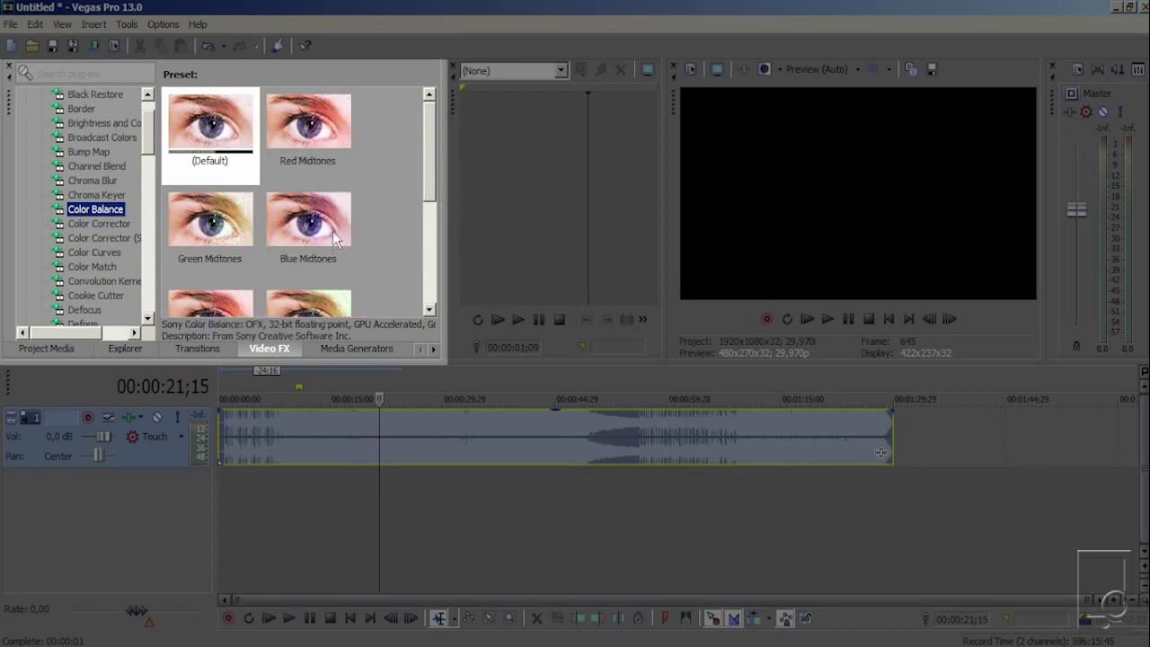
scroll(97, 251, "down", 8)
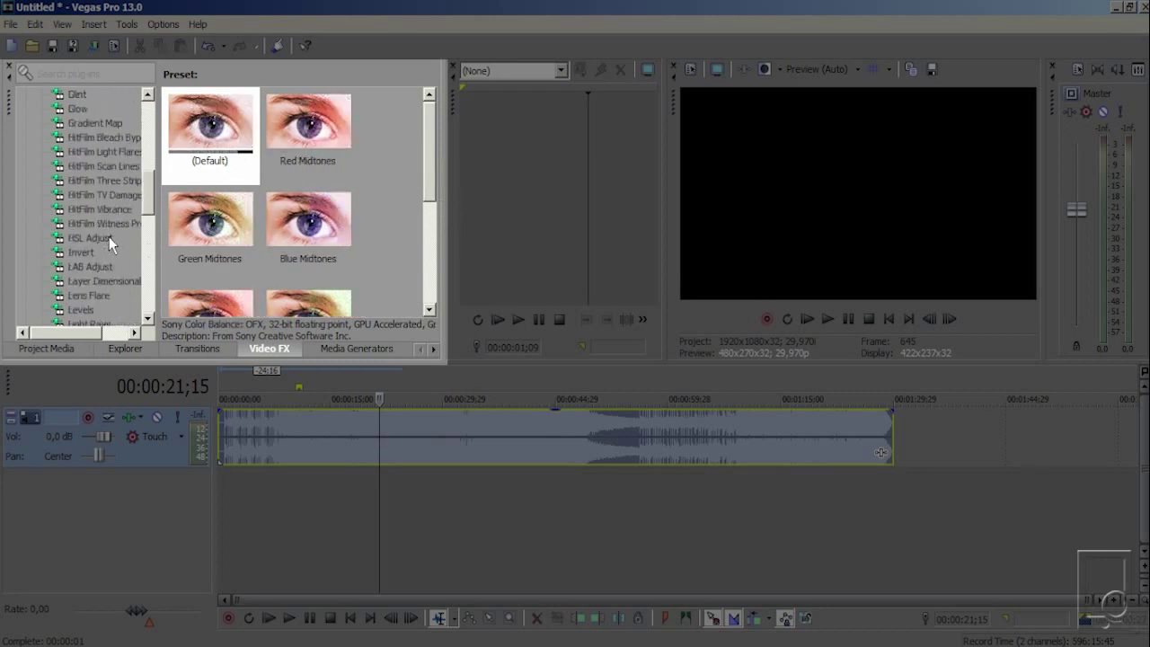
scroll(112, 243, "down", 15)
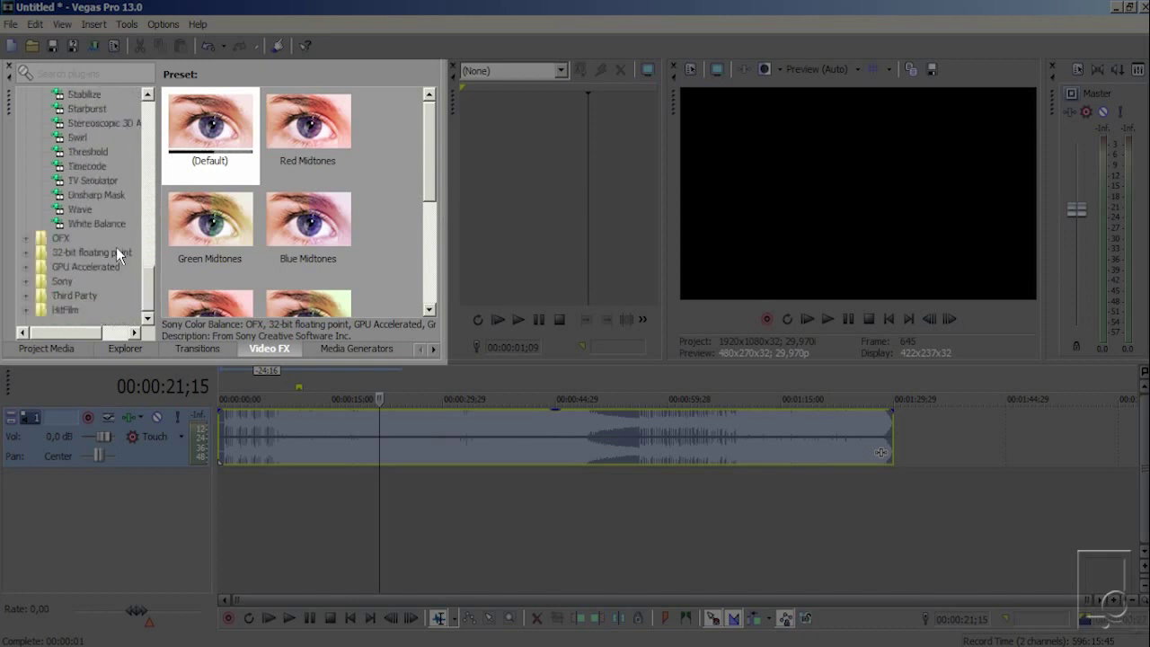
Step: Look through the media generators and view the Credit Roll presets
left_click(339, 351)
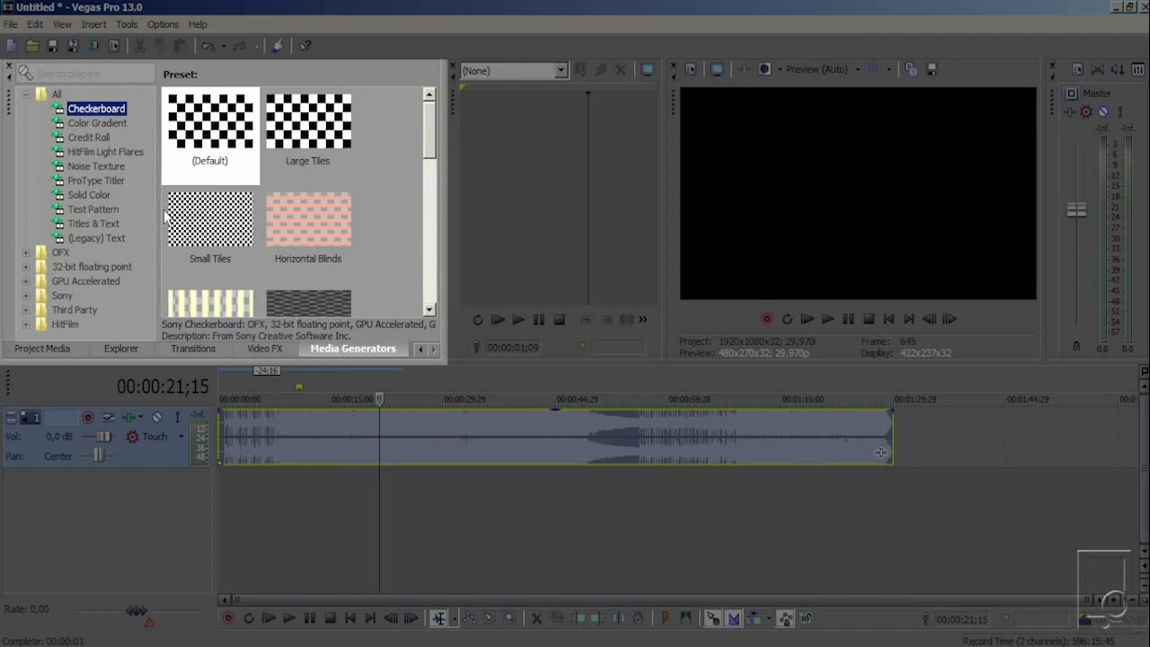
left_click(91, 167)
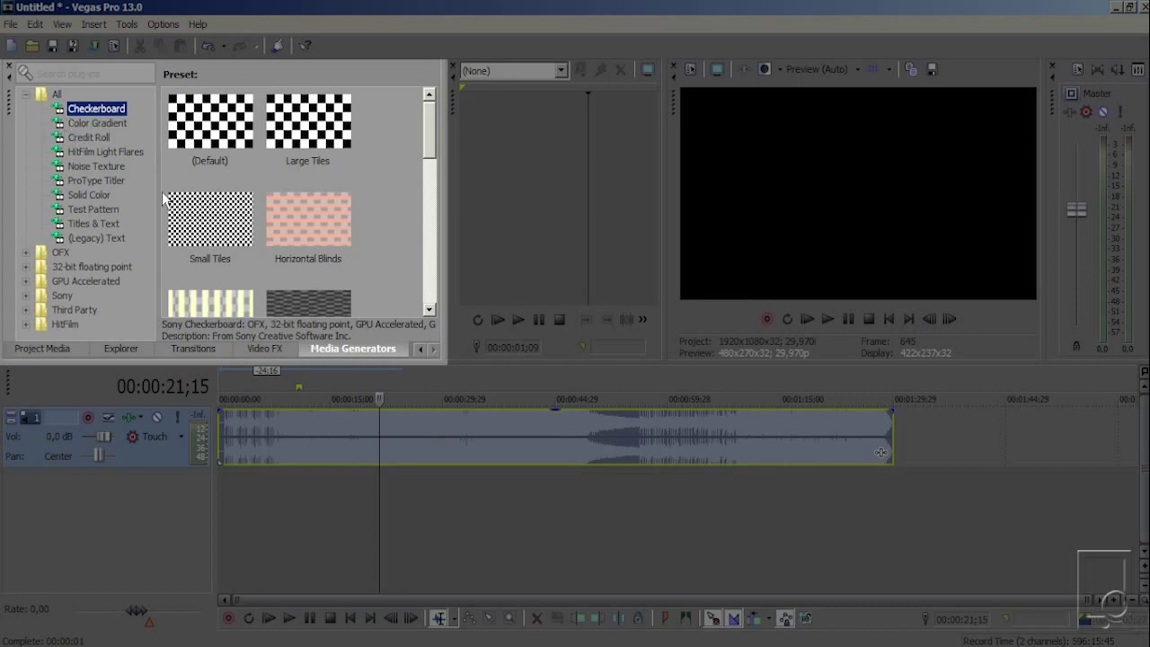
left_click(97, 140)
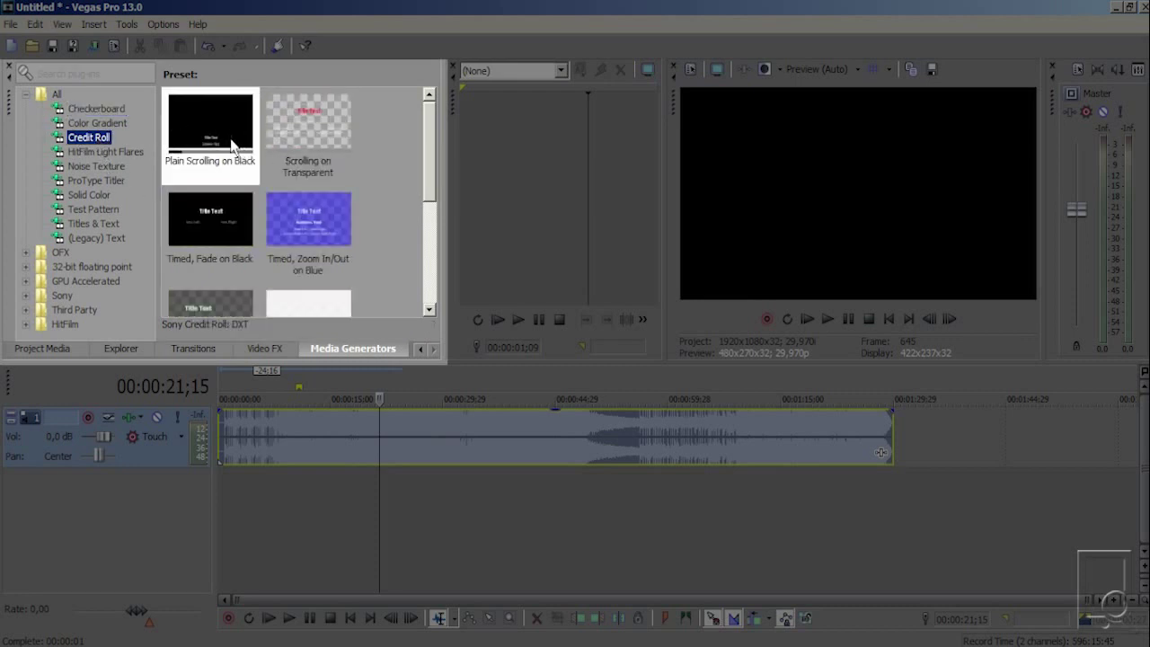
Step: Look through the Color Gradient and Checkerboard generator presets, selecting the Large Tiles checkerboard
left_click(114, 124)
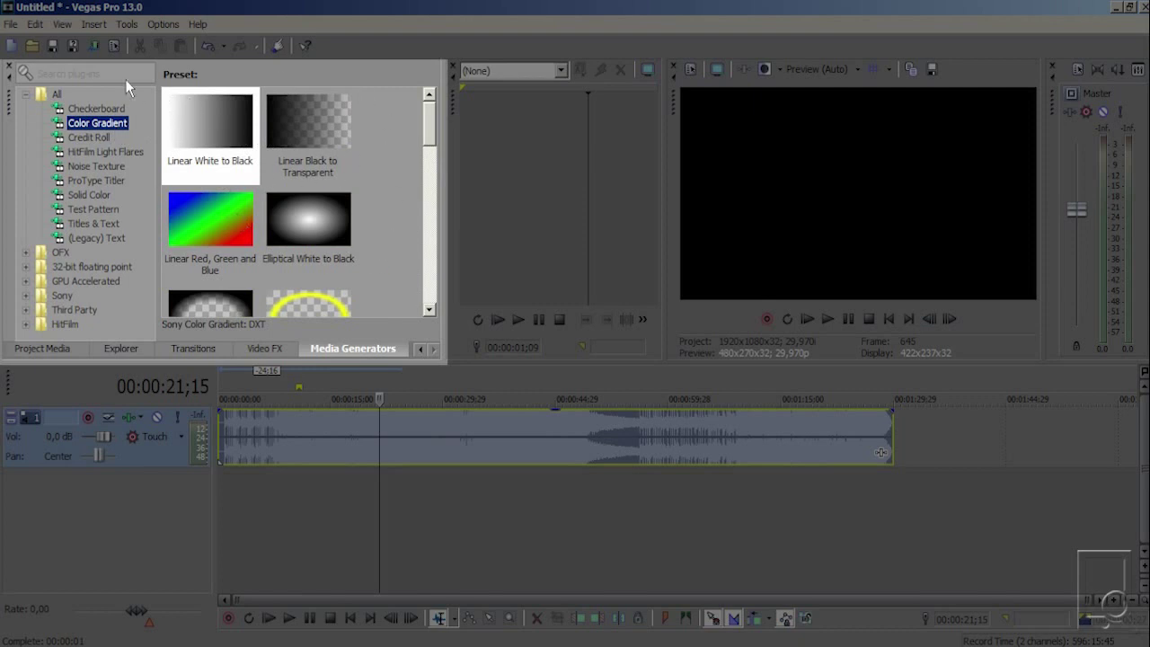
left_click(100, 108)
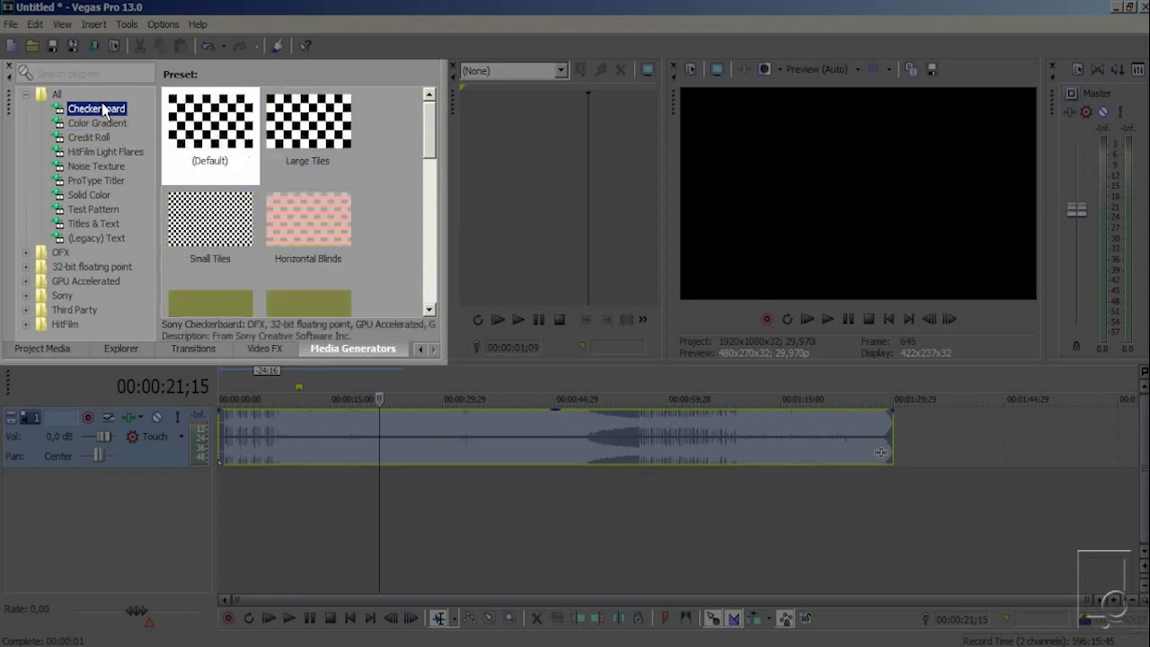
left_click(308, 162)
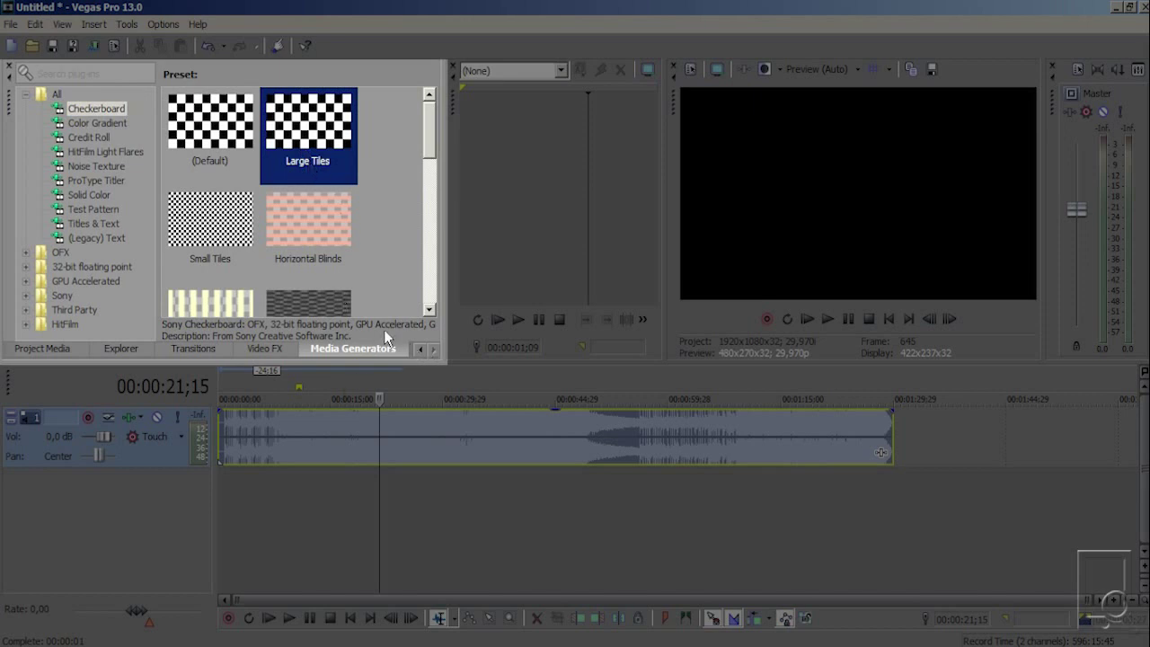
scroll(270, 225, "down", 3)
scroll(179, 251, "up", 5)
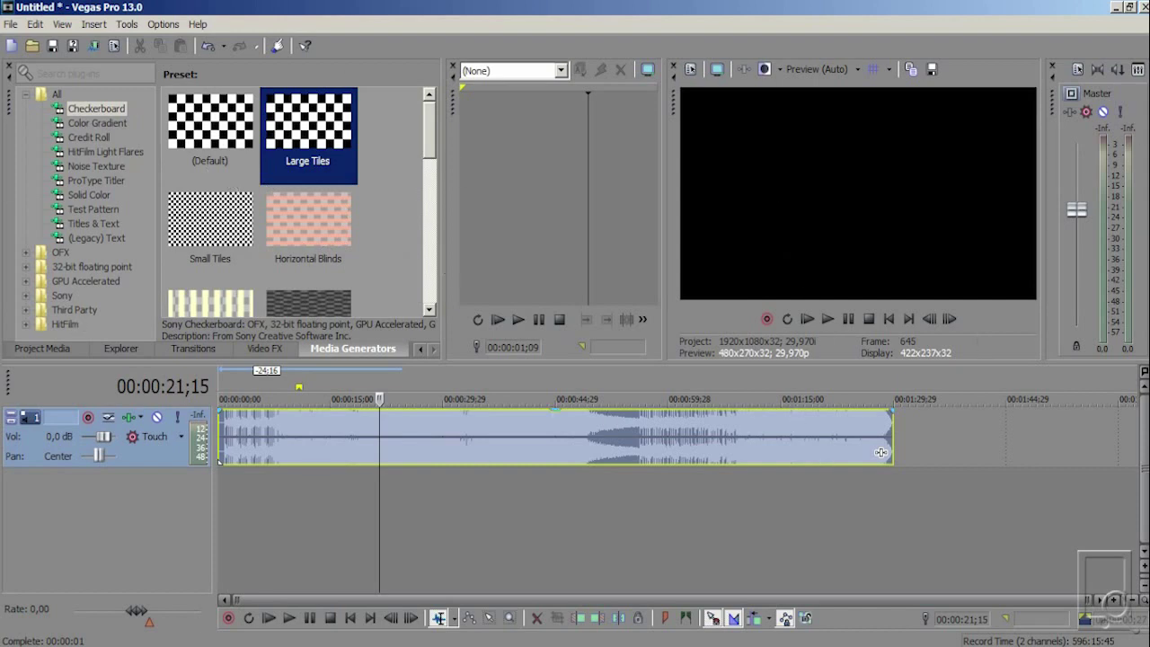
Step: Raise the master output level slightly to 0.1 dB
left_click(1114, 155)
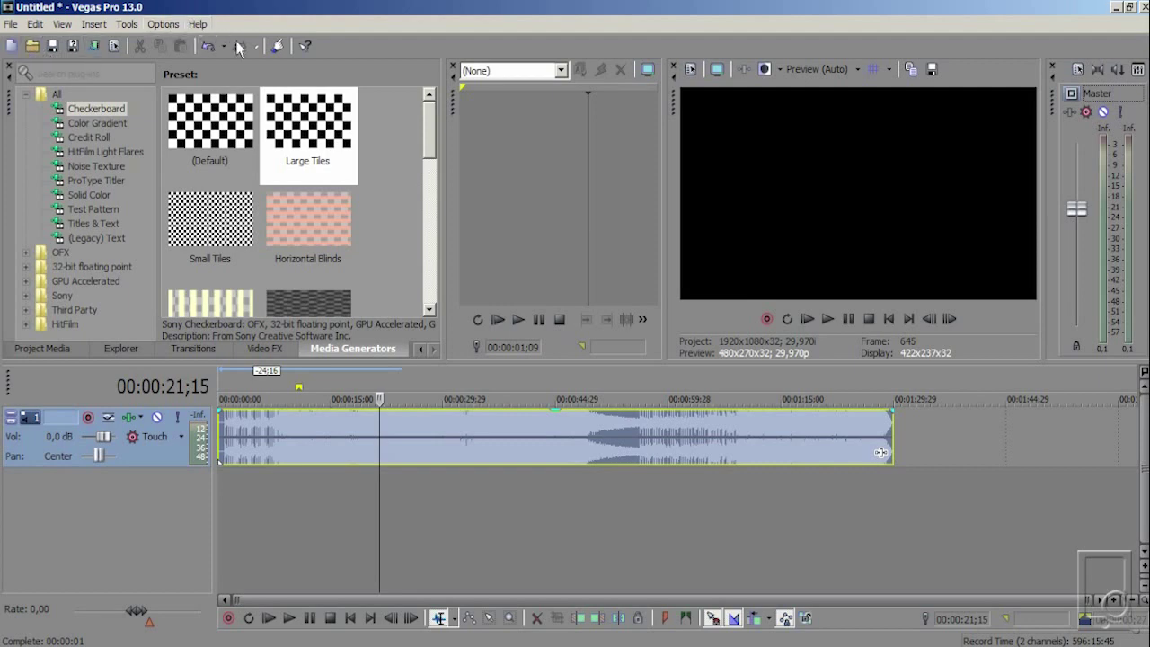
Step: Look through the available help, option and tool commands, including keyboard shortcuts and toolbar customization
left_click(201, 24)
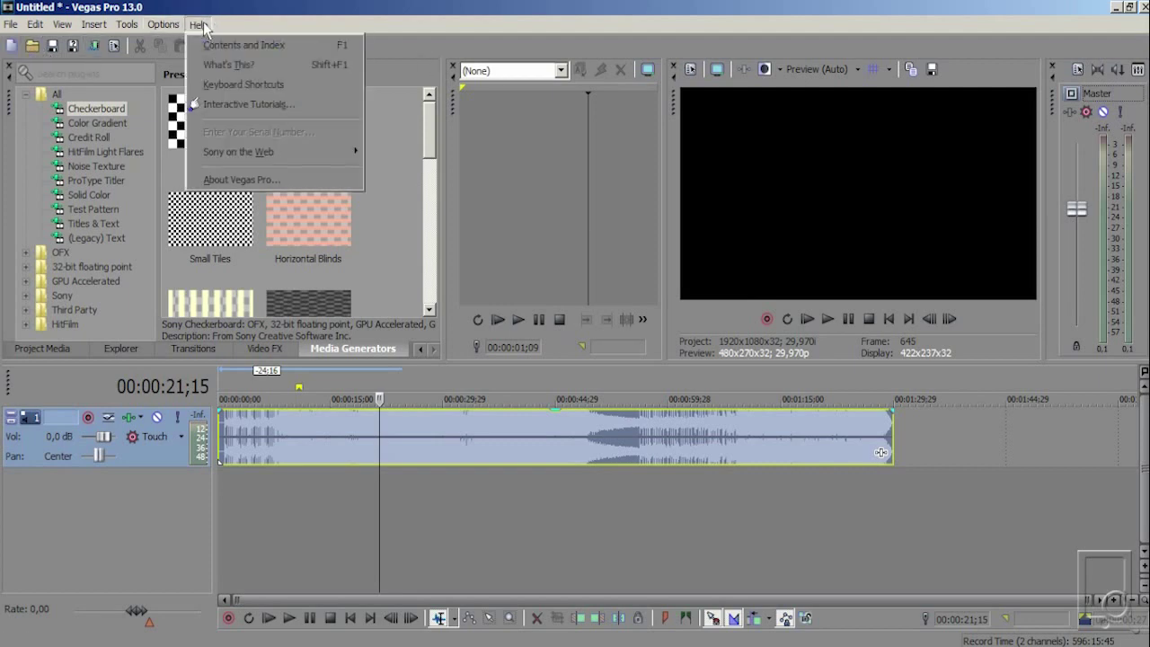
left_click(201, 24)
left_click(202, 24)
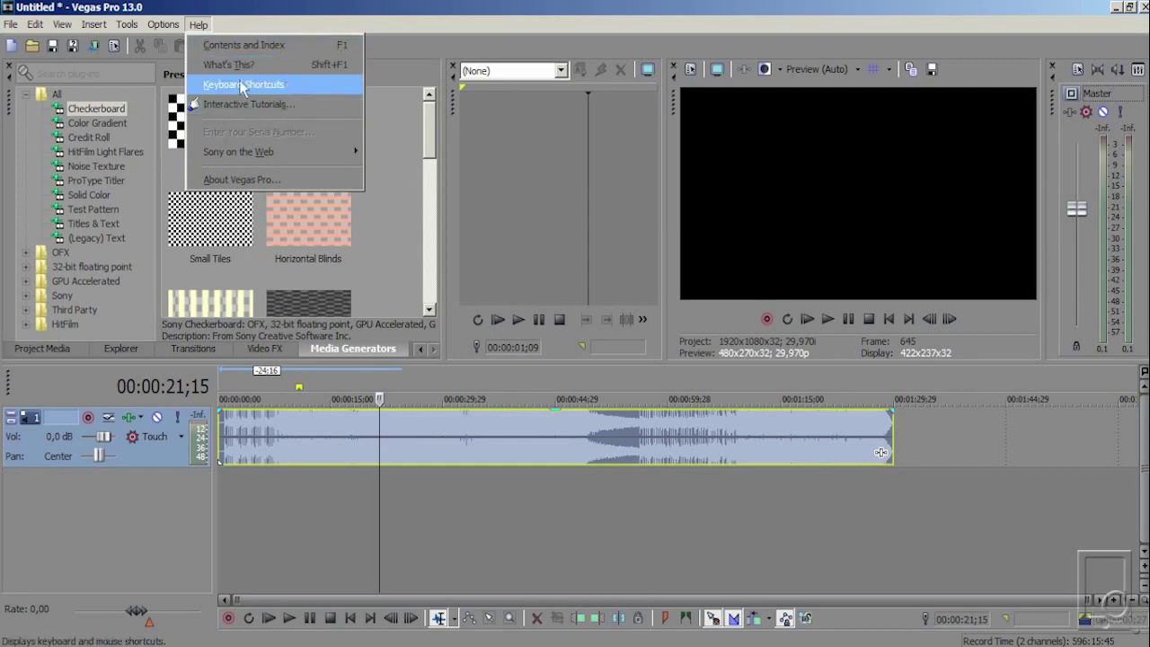
left_click(163, 24)
left_click(163, 25)
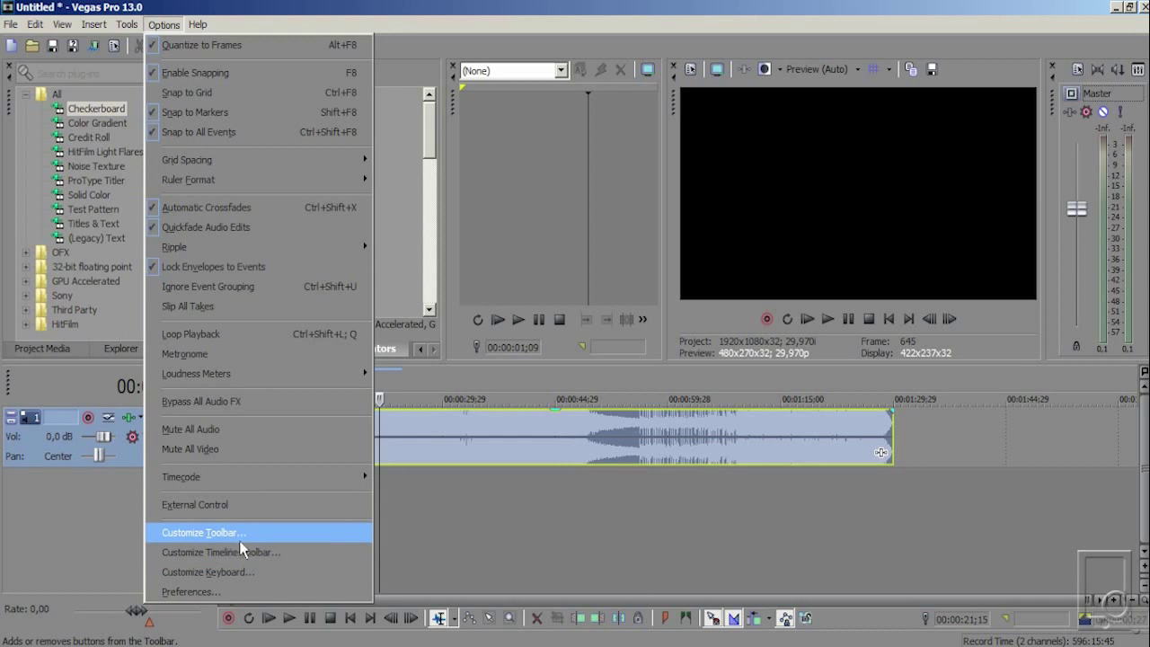
left_click(132, 47)
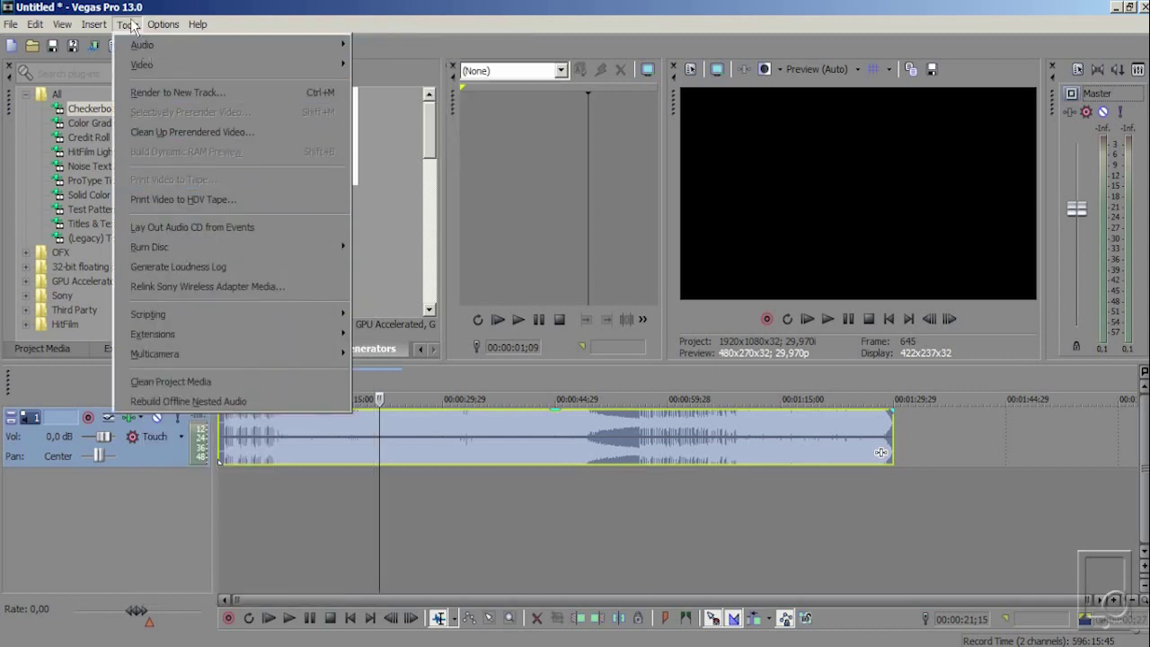
Step: Look through the editing, view and file commands, including the list of windows that can be shown or hidden
mouse_move(94, 24)
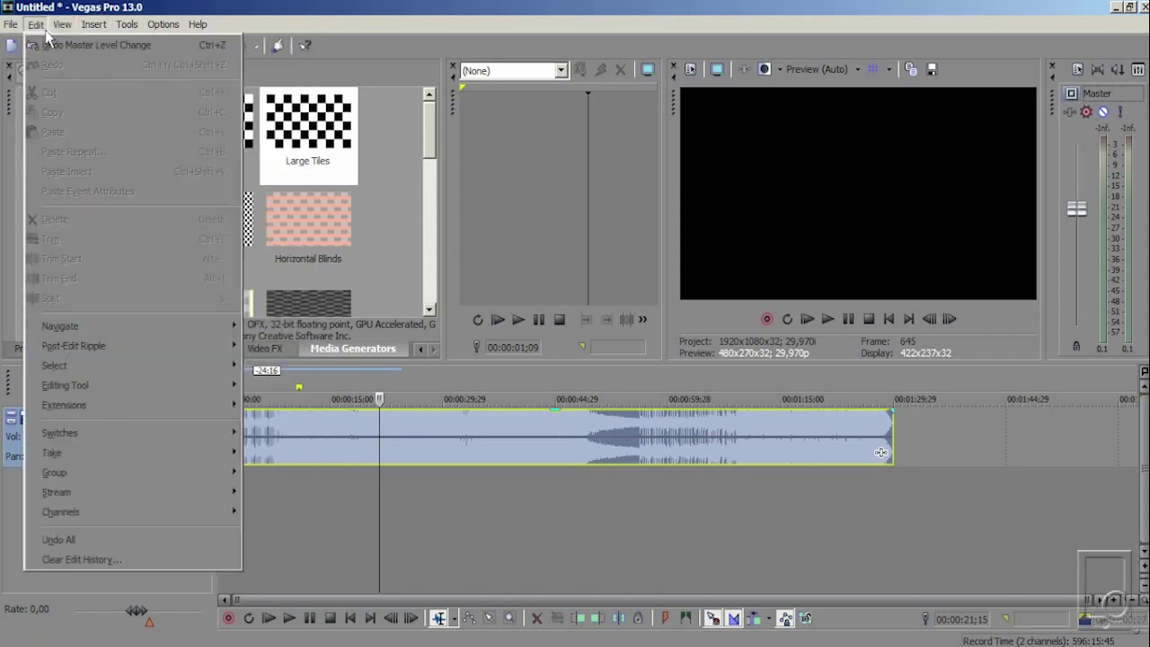
mouse_move(197, 24)
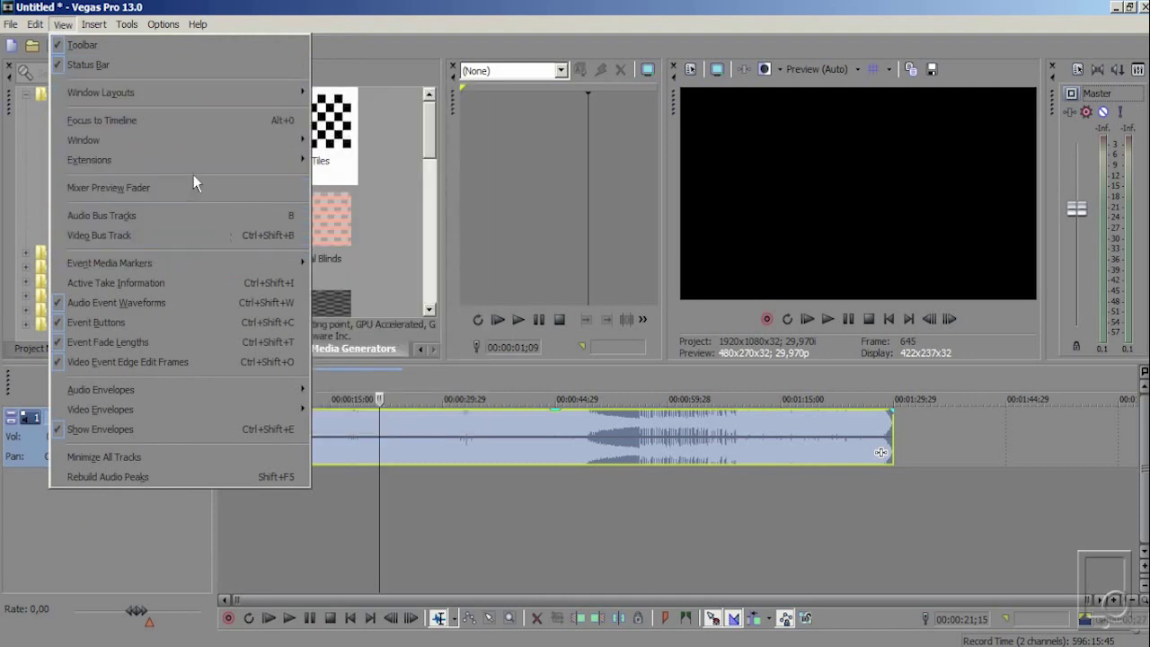
mouse_move(175, 133)
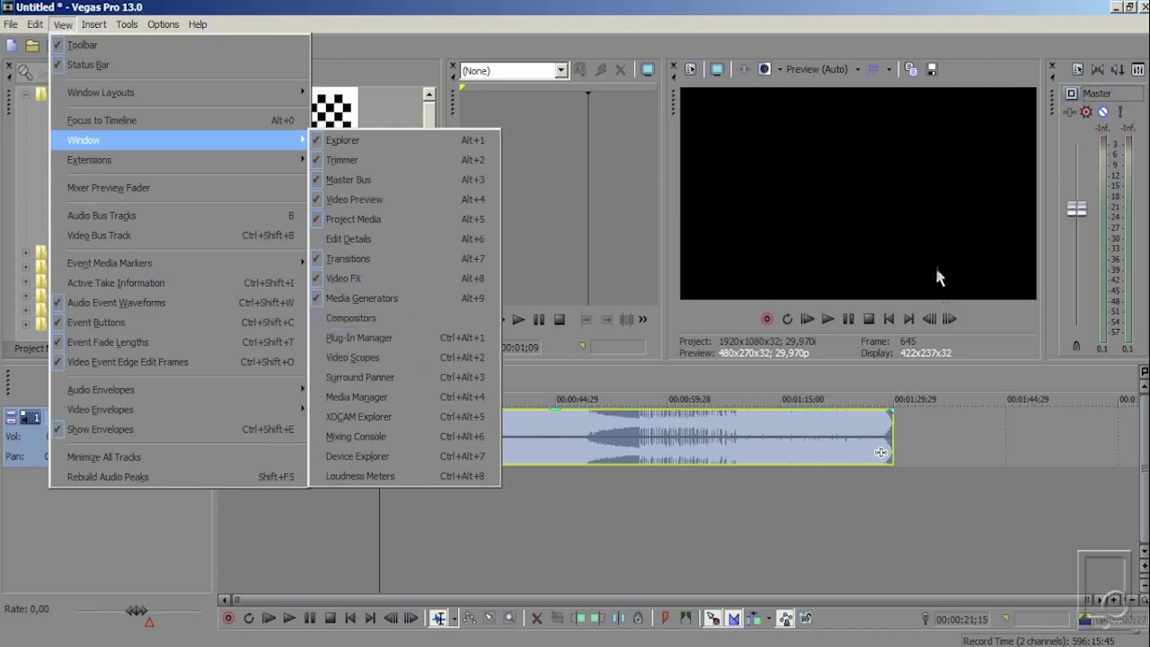
left_click(854, 232)
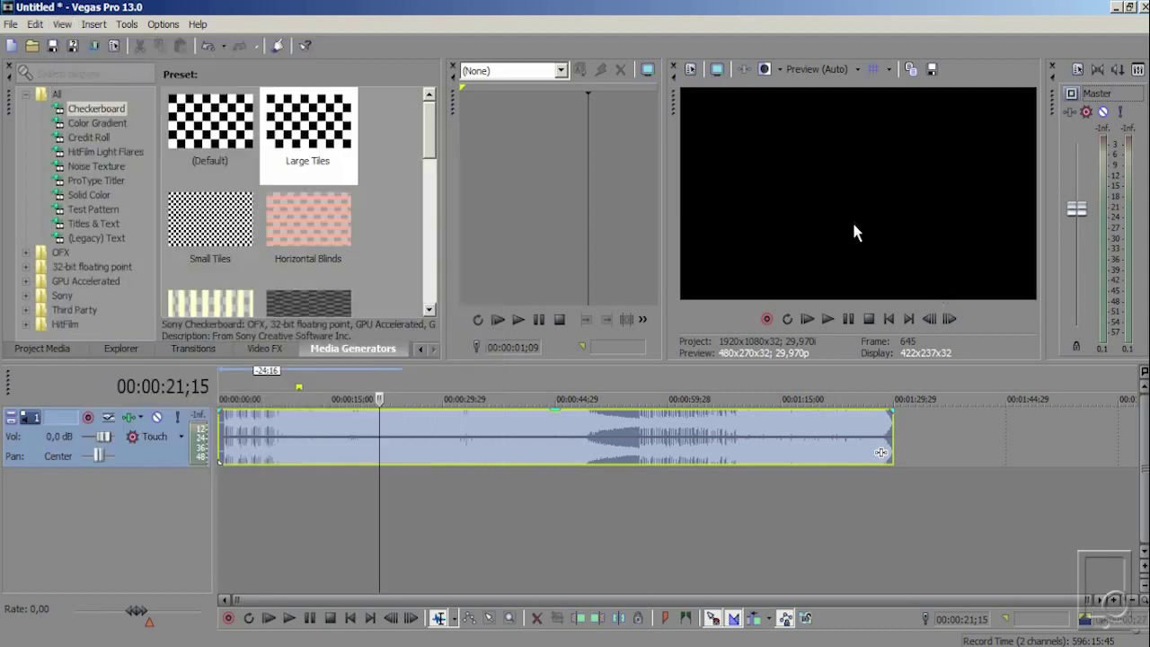
left_click(61, 24)
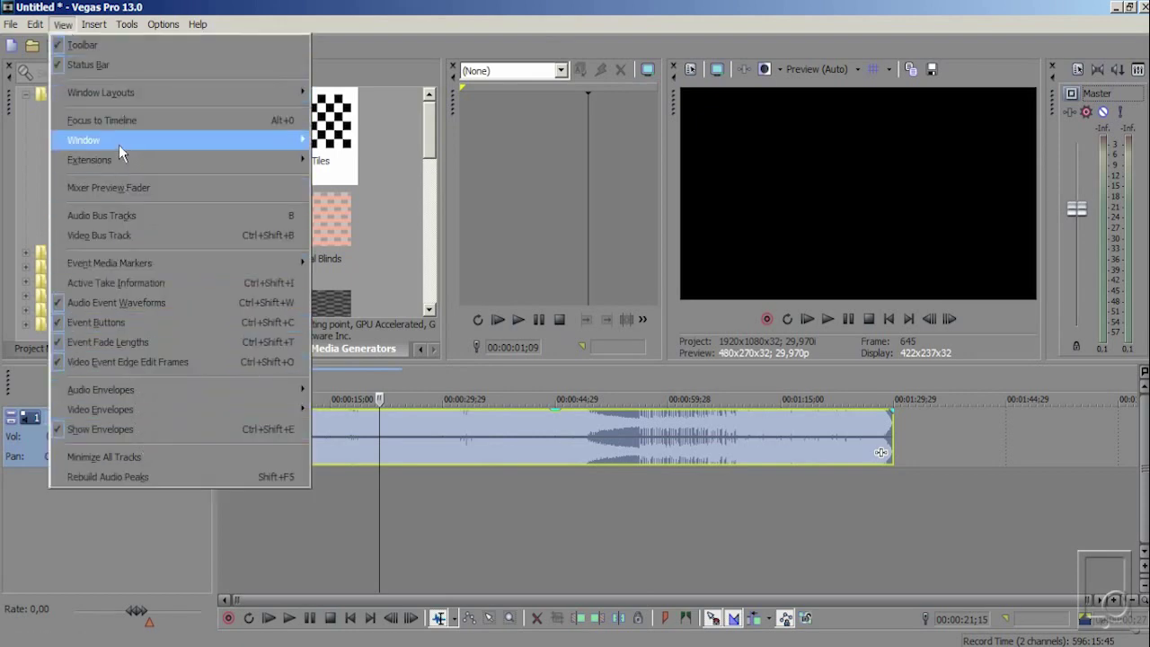
mouse_move(137, 143)
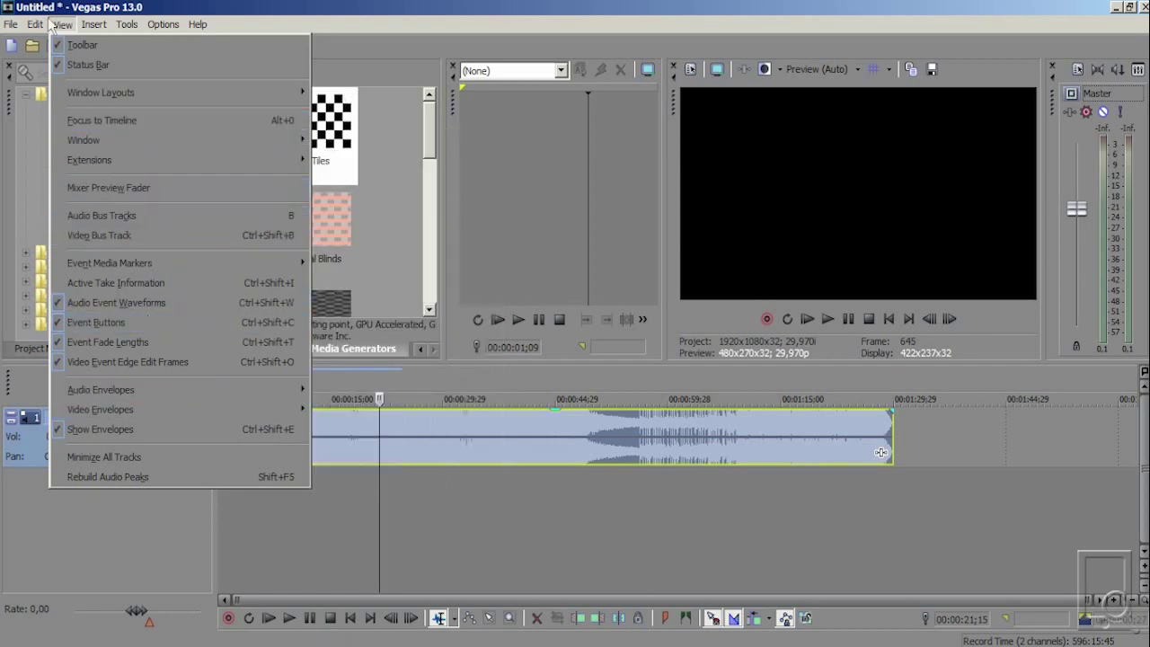
mouse_move(36, 25)
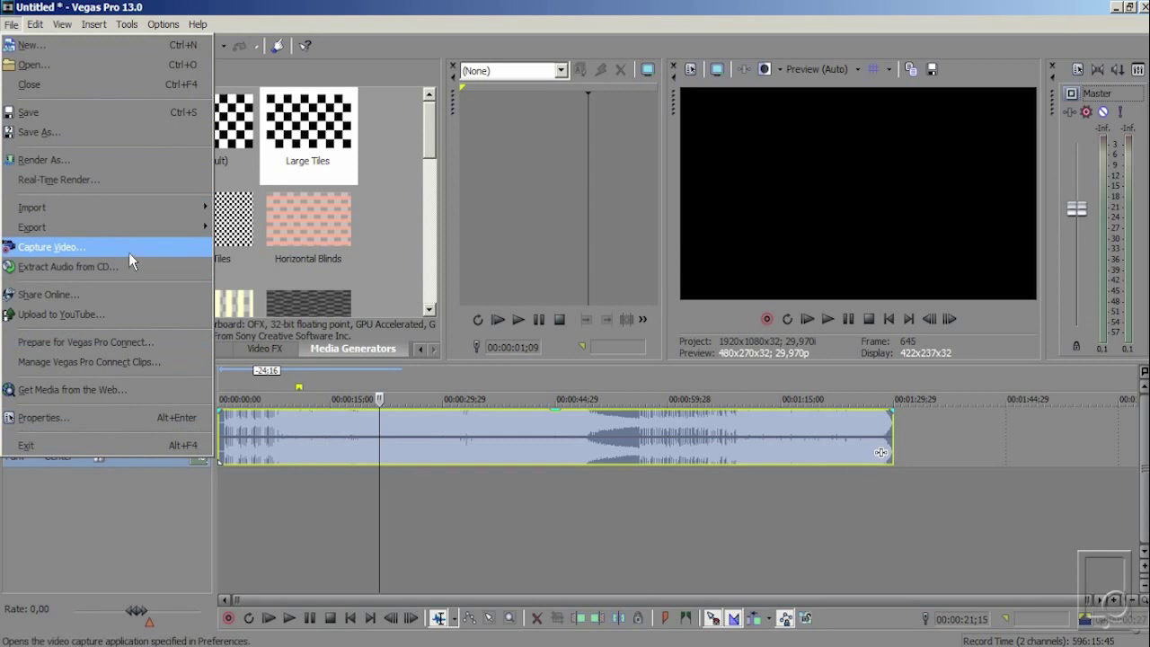
left_click(161, 549)
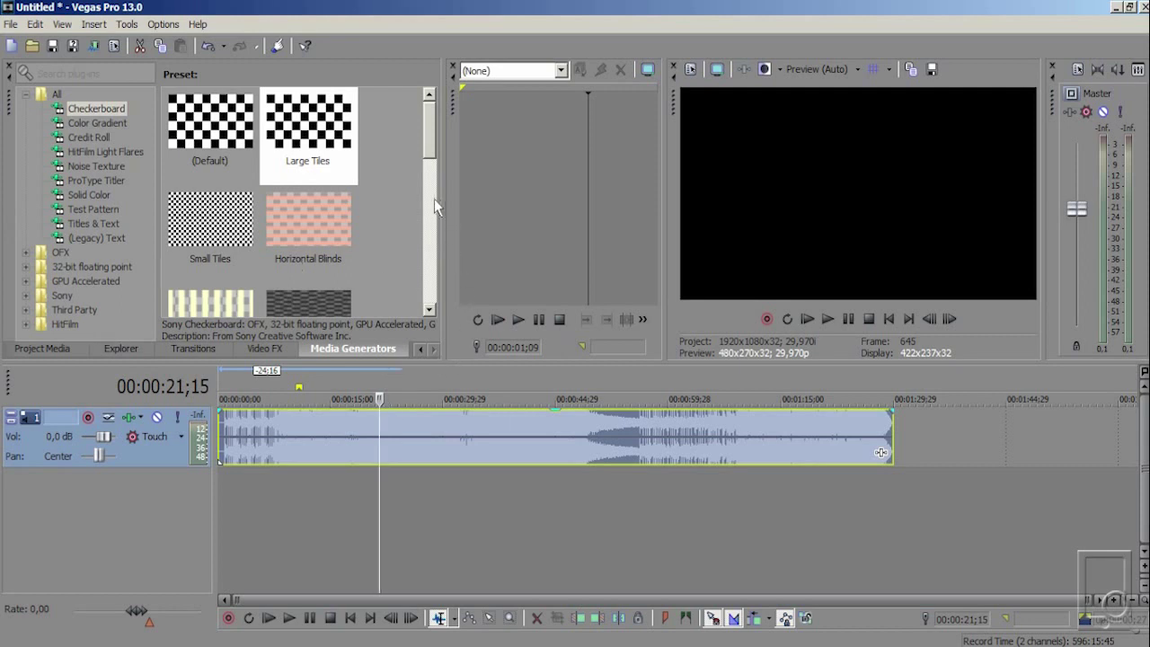
Step: Move the trimmer cursor to 00:00:00;13 and the timeline cursor to 00:00:21;13
left_click(428, 233)
left_click_drag(553, 236, 498, 213)
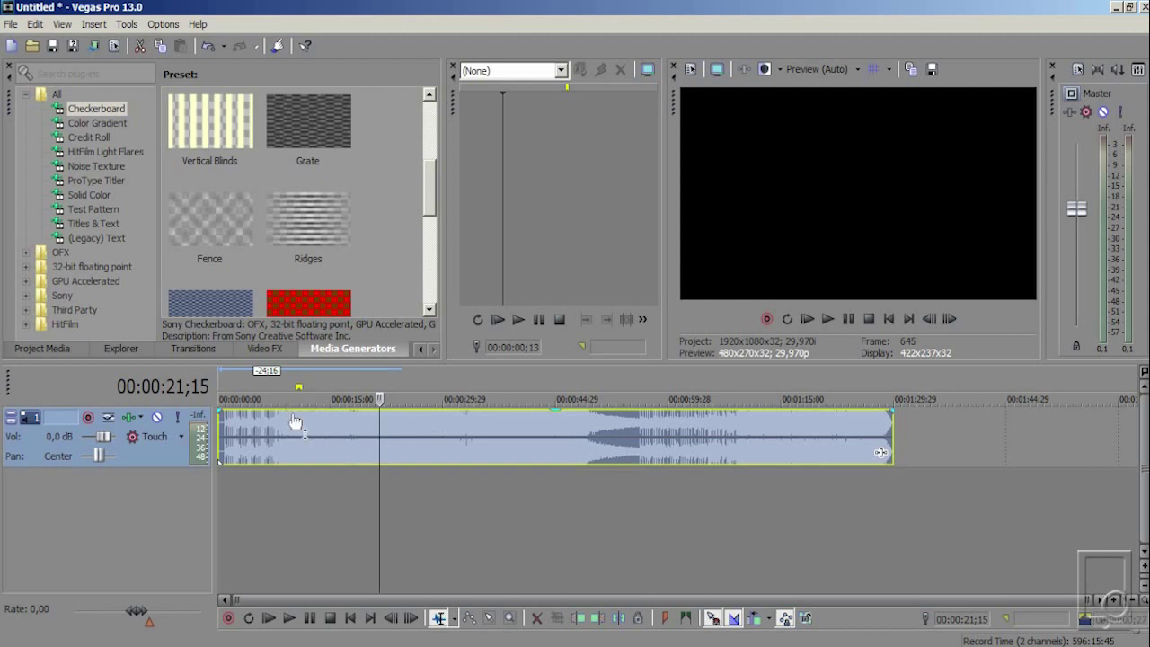
left_click(379, 398)
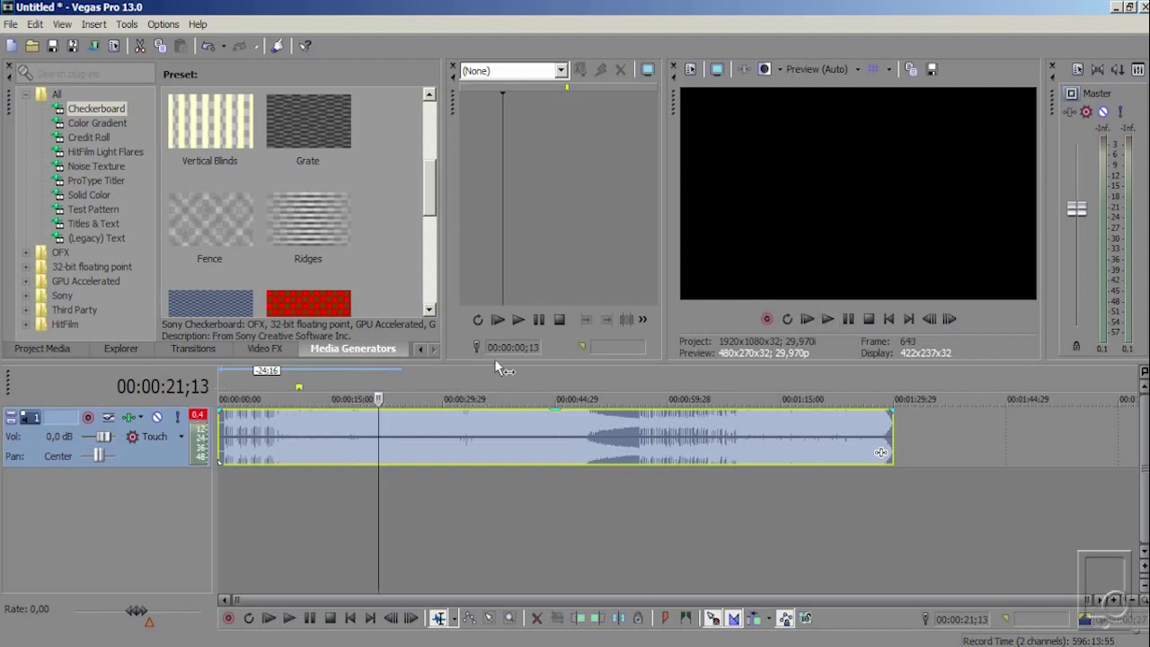